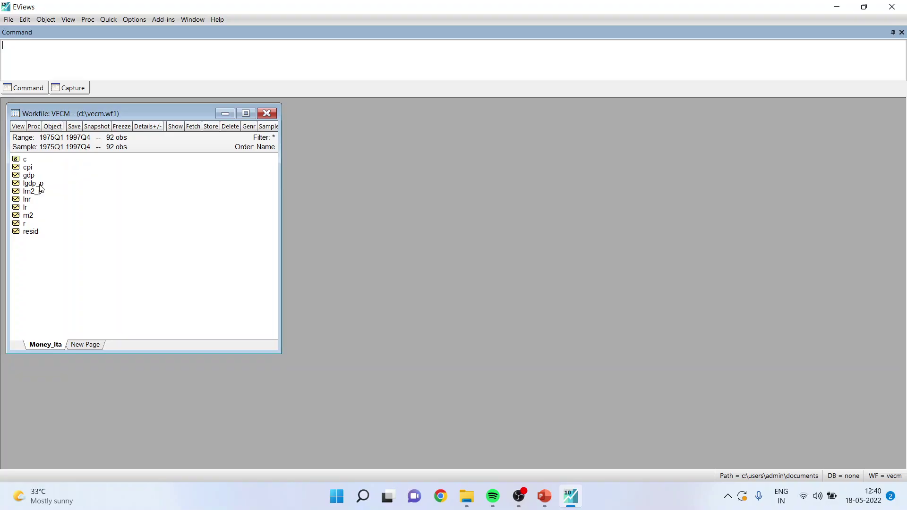
# - Open the lgdp_p, lm2_p and r series together as a new equation
pyautogui.click(33, 184)
pyautogui.keyDown('ctrl'); pyautogui.click(31, 192); pyautogui.keyUp('ctrl')
pyautogui.keyDown('ctrl'); pyautogui.click(24, 223); pyautogui.keyUp('ctrl')
pyautogui.rightClick(88, 191)
pyautogui.moveTo(118, 198)
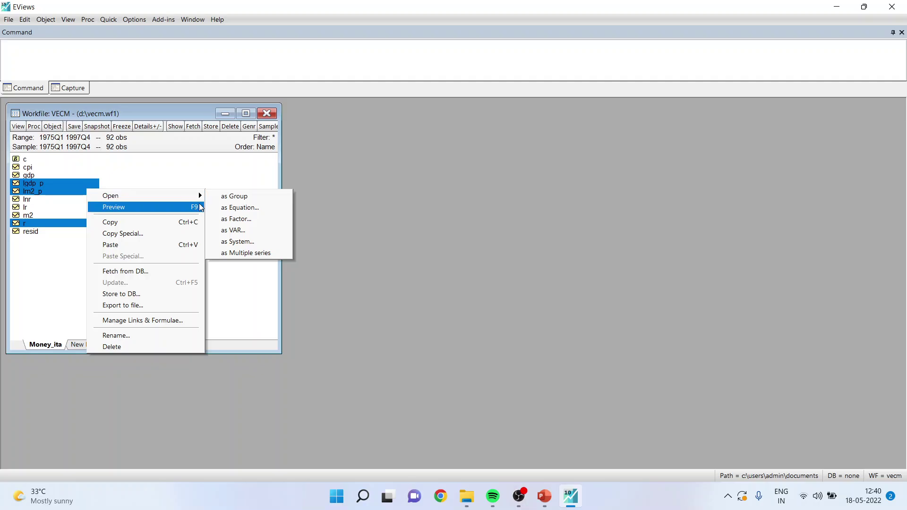
pyautogui.click(230, 208)
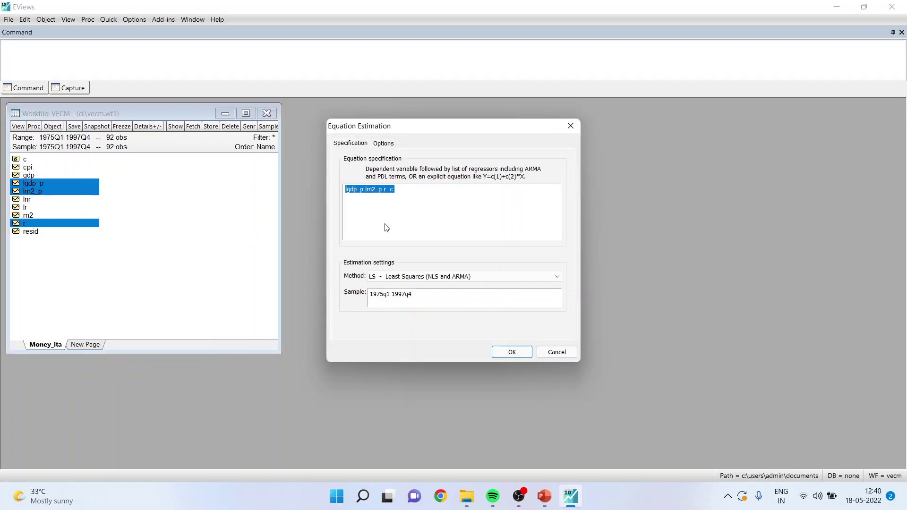
# - Set the equation's estimation method to ARDL - Auto-regressive Distributed Lag Models
pyautogui.click(403, 214)
pyautogui.click(558, 277)
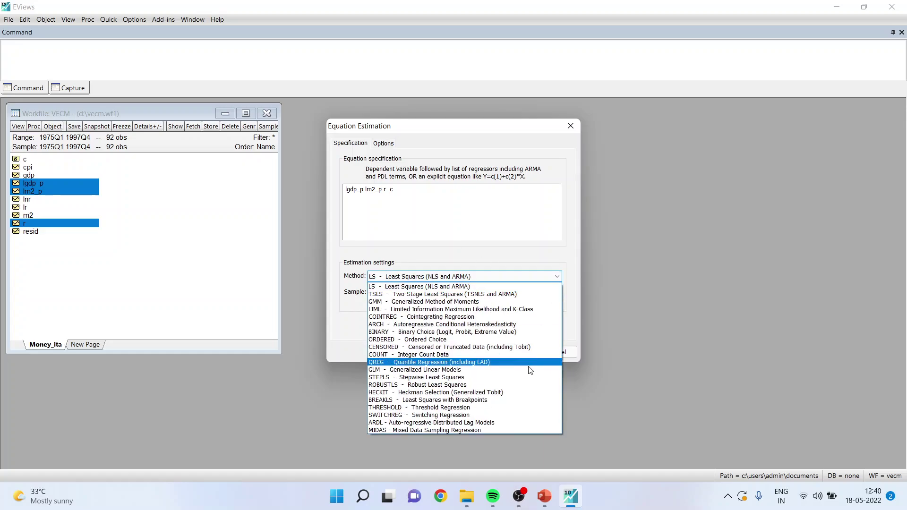
pyautogui.click(510, 424)
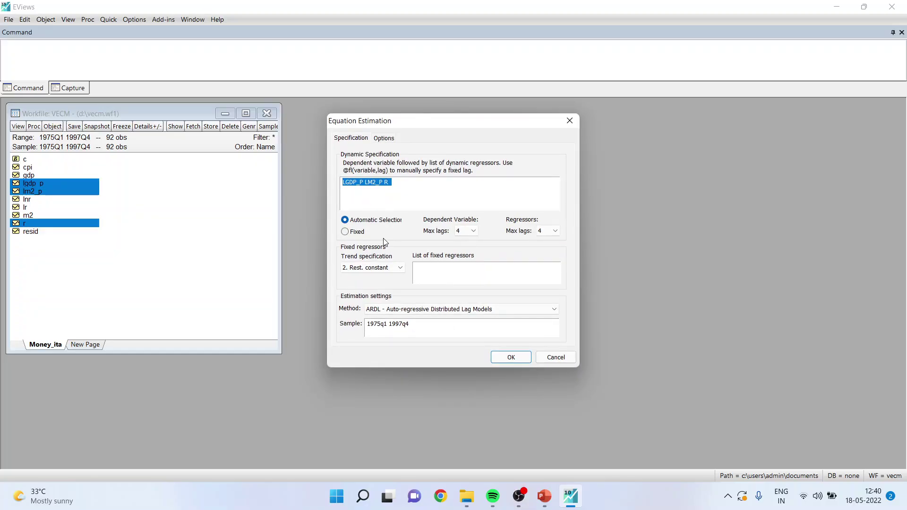
# - Set maximum lags to 1 for the dependent variable and 2 for the regressors, estimate the model, and maximize the results
pyautogui.click(474, 231)
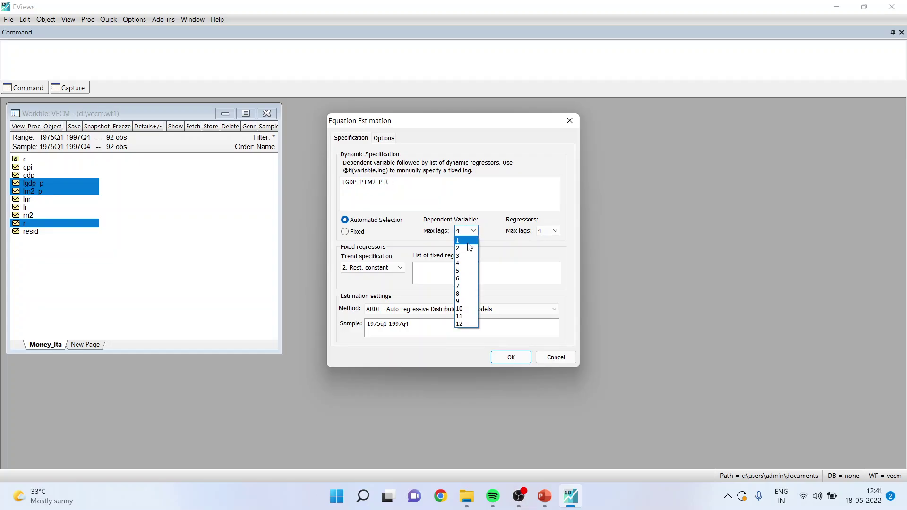
pyautogui.click(468, 242)
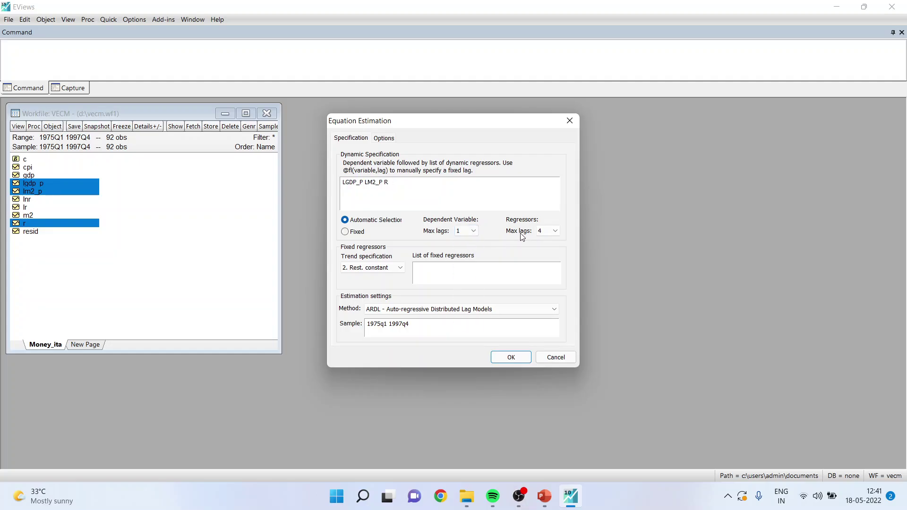
pyautogui.click(556, 232)
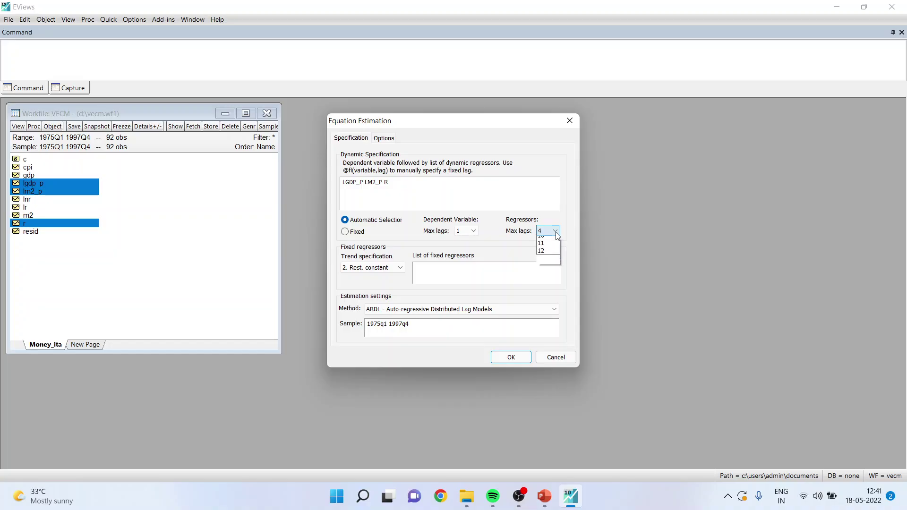
pyautogui.click(548, 249)
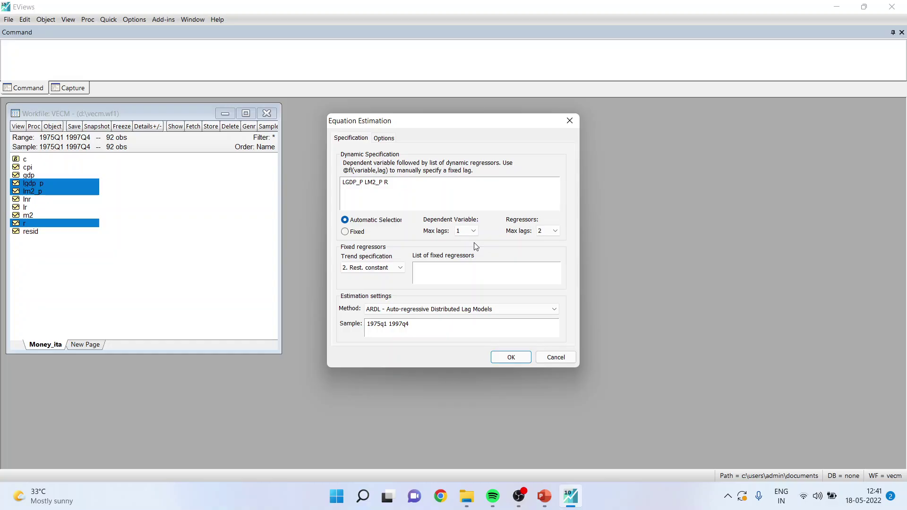
pyautogui.click(509, 358)
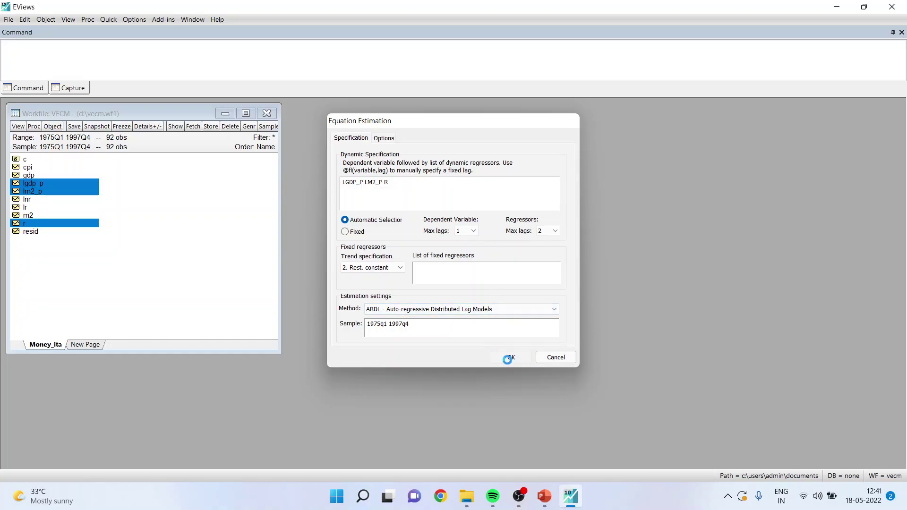
pyautogui.click(237, 102)
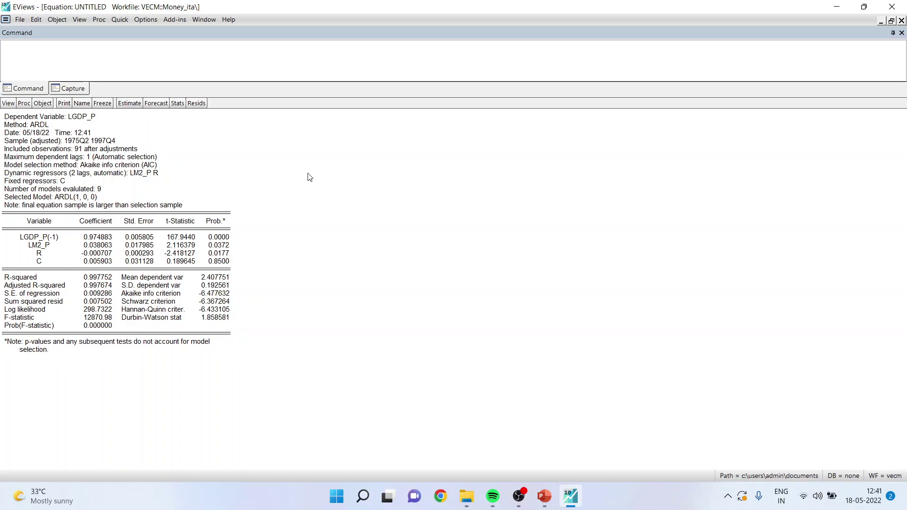
# - Run the Long Run Form and Bounds Test from the estimated equation's coefficient diagnostics
pyautogui.click(9, 105)
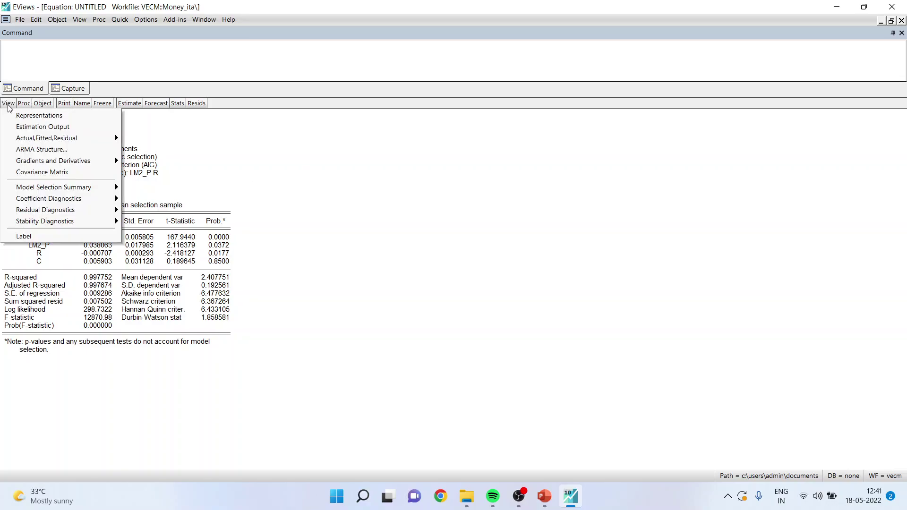
pyautogui.moveTo(41, 213)
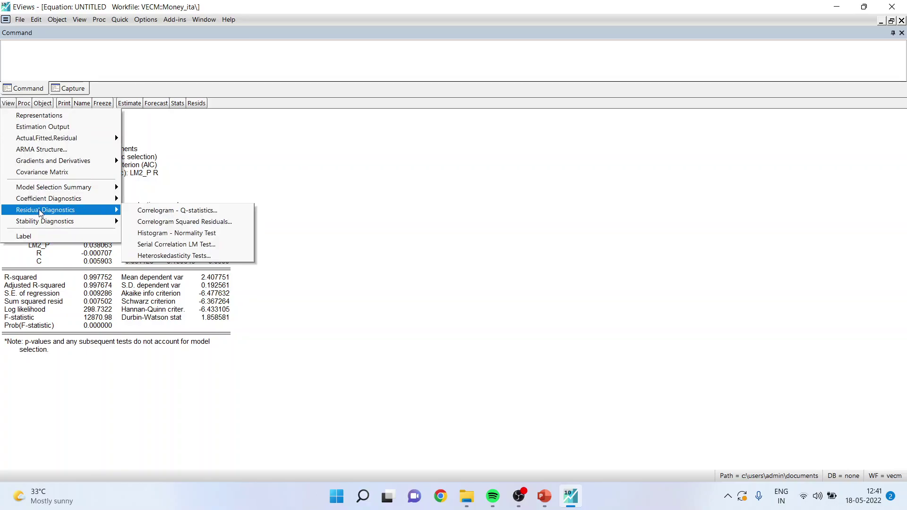
pyautogui.moveTo(67, 202)
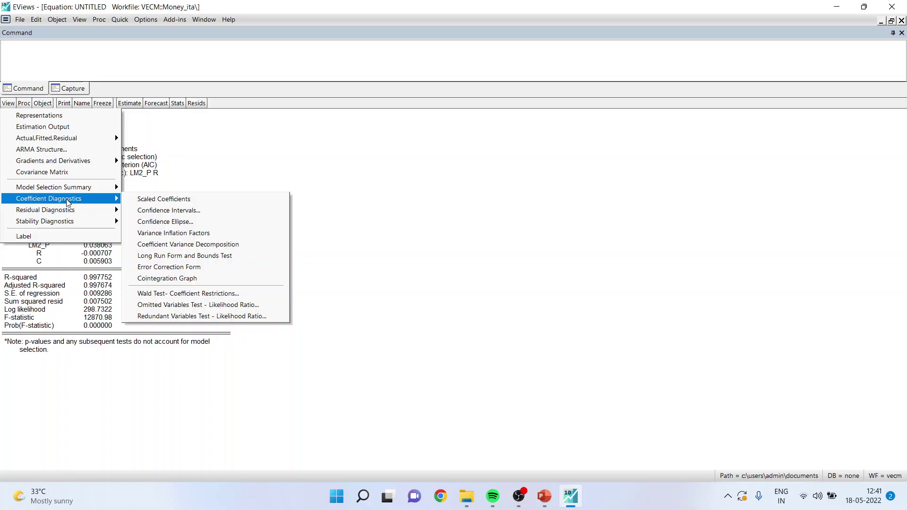
pyautogui.click(190, 257)
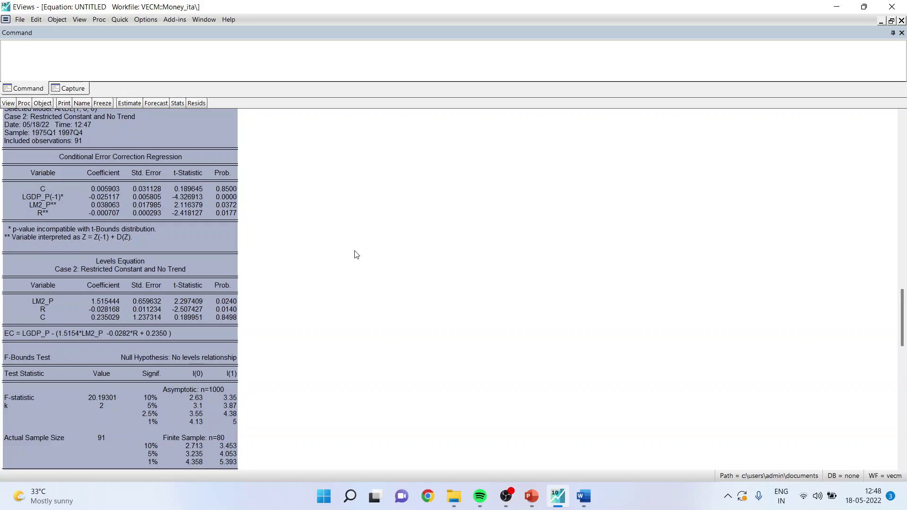
# - Switch to the Auto Regressive Distributed Lag (ARDL) Model presentation in PowerPoint and show the bounds test decision-rule slide full screen
pyautogui.rightClick(173, 173)
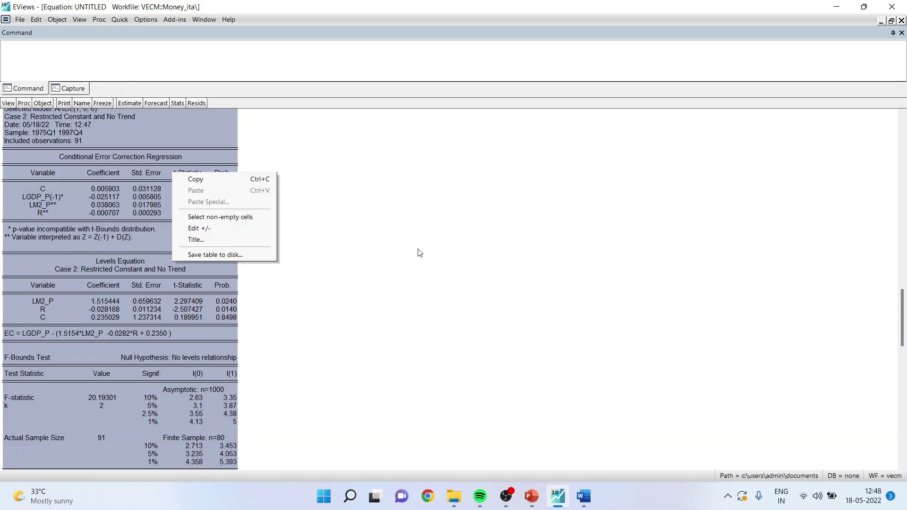
pyautogui.click(532, 497)
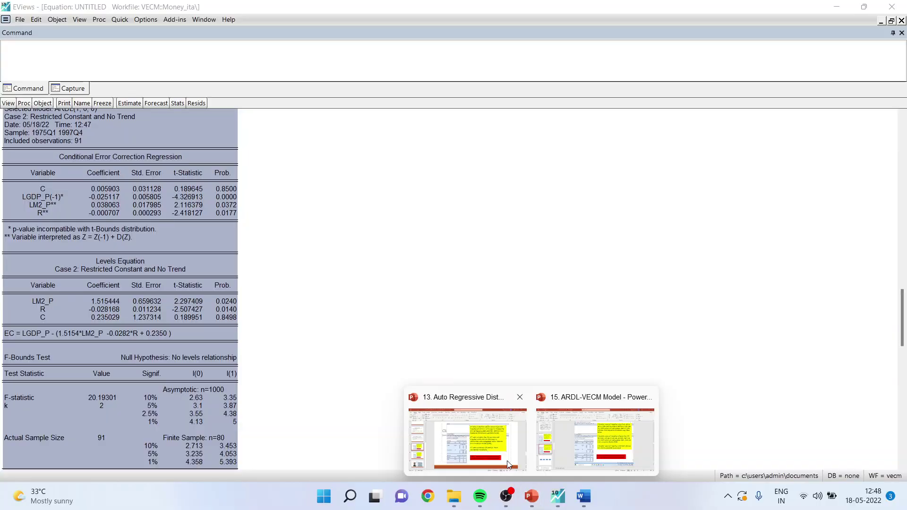
pyautogui.click(468, 430)
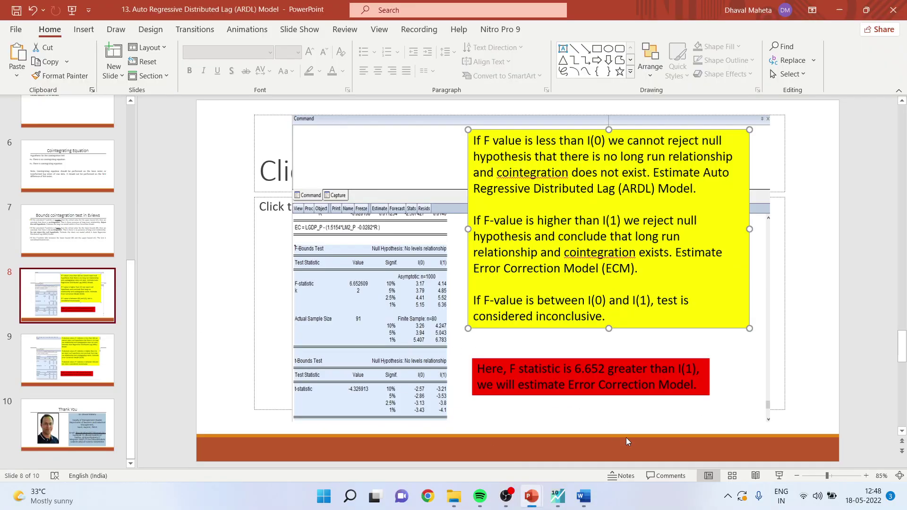
pyautogui.click(780, 475)
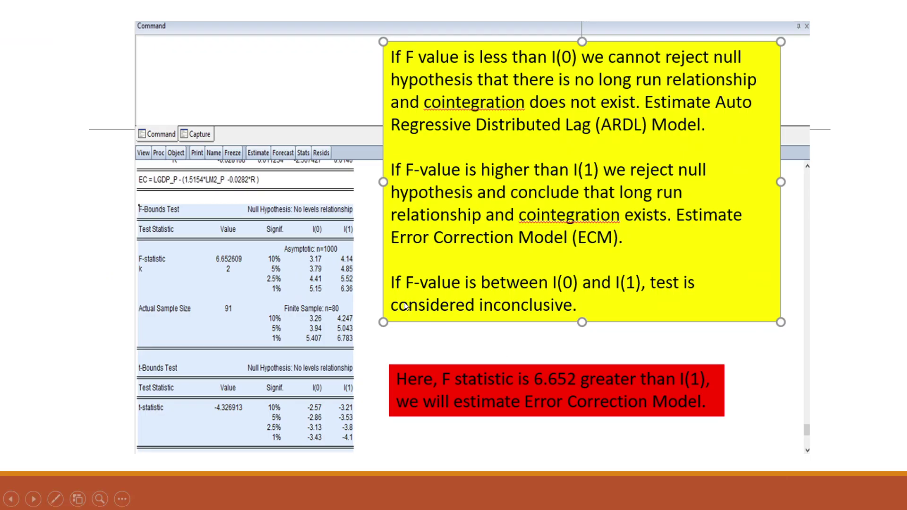
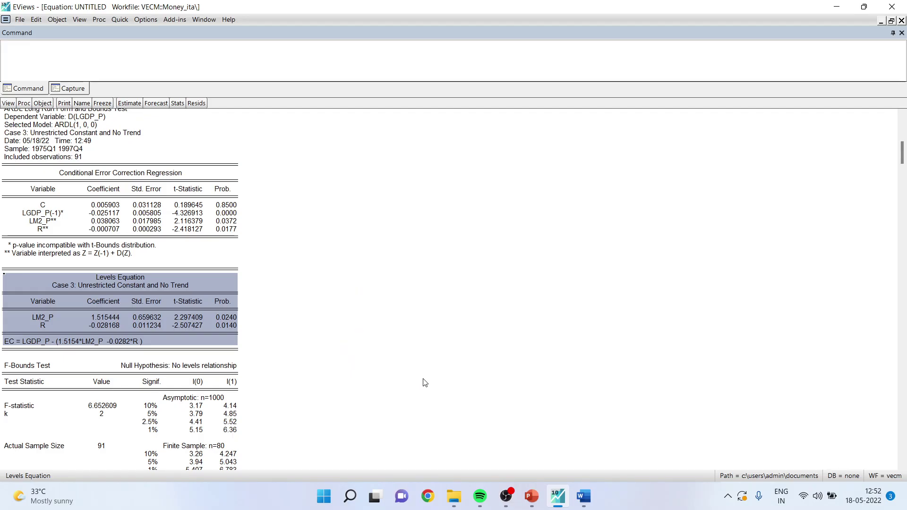
# - Switch to Document2 in Word and review the pasted bounds test tables and the F-statistic interpretation
pyautogui.click(584, 496)
pyautogui.click(605, 461)
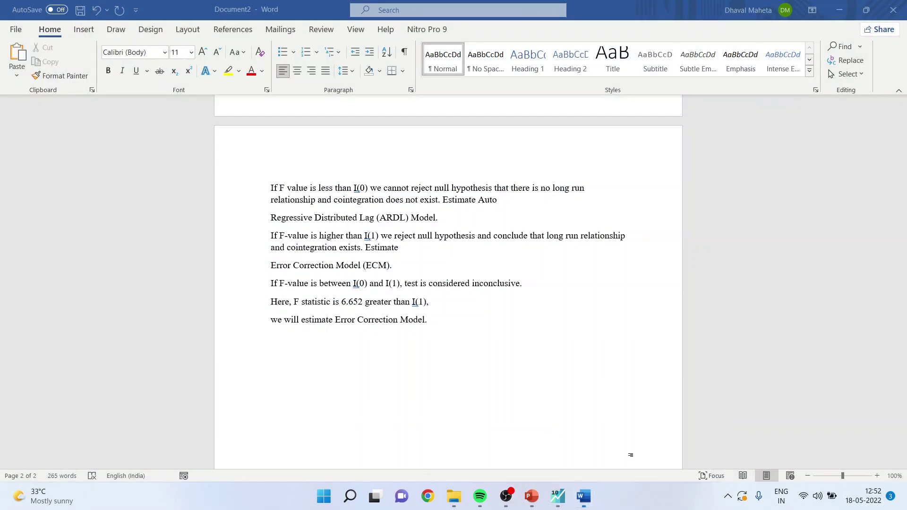
pyautogui.scroll(-10, 535, 364)
pyautogui.scroll(5, 510, 332)
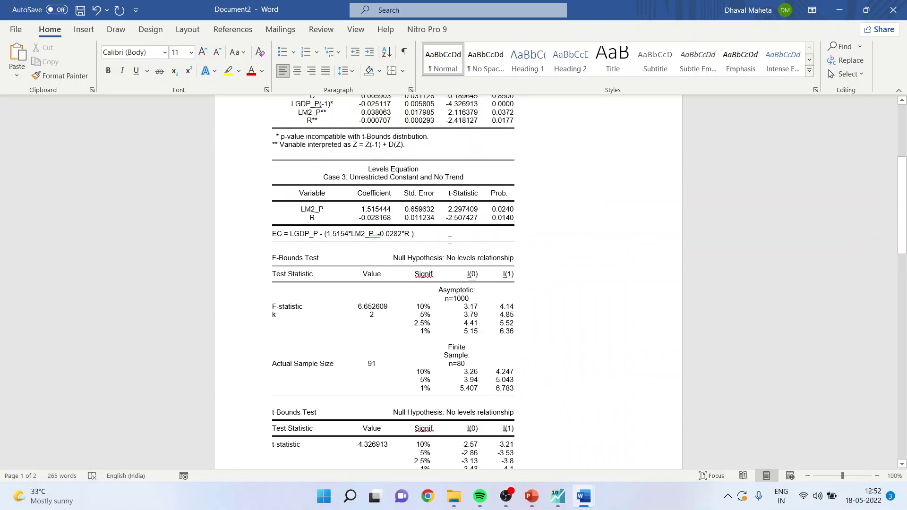
pyautogui.scroll(-15, 359, 213)
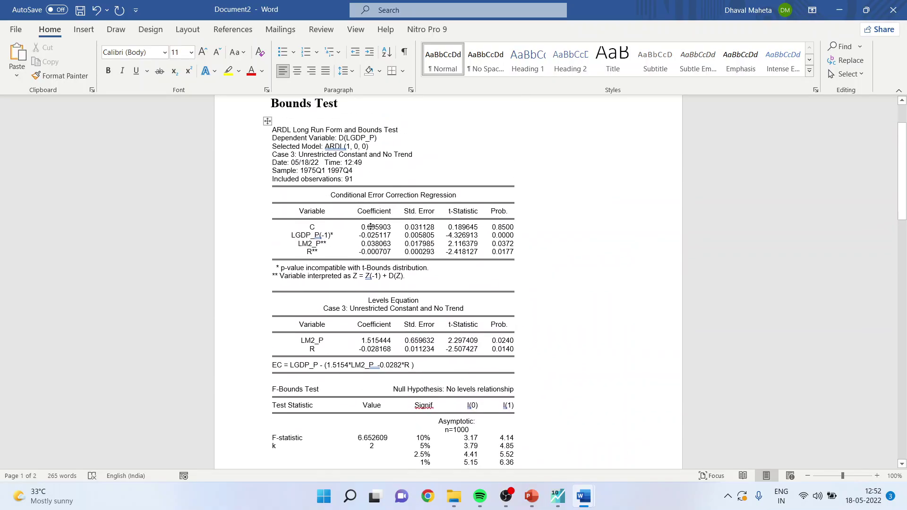
pyautogui.scroll(-3, 331, 232)
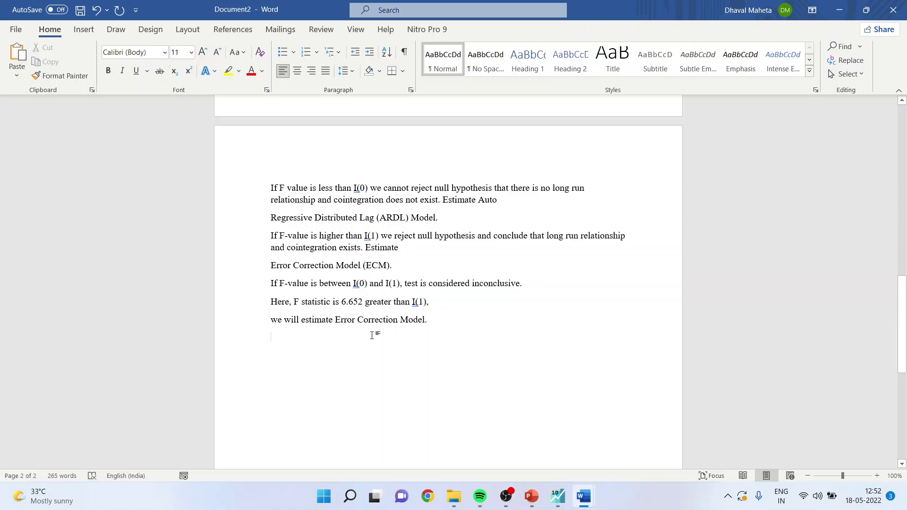
# - Return to EViews and examine the Levels Equation's coefficients, probabilities and EC formula
pyautogui.click(558, 497)
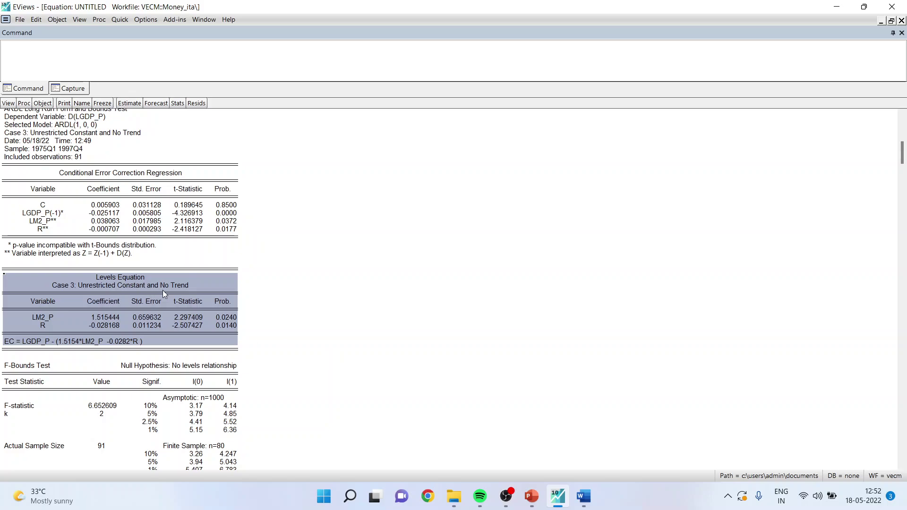
pyautogui.click(157, 318)
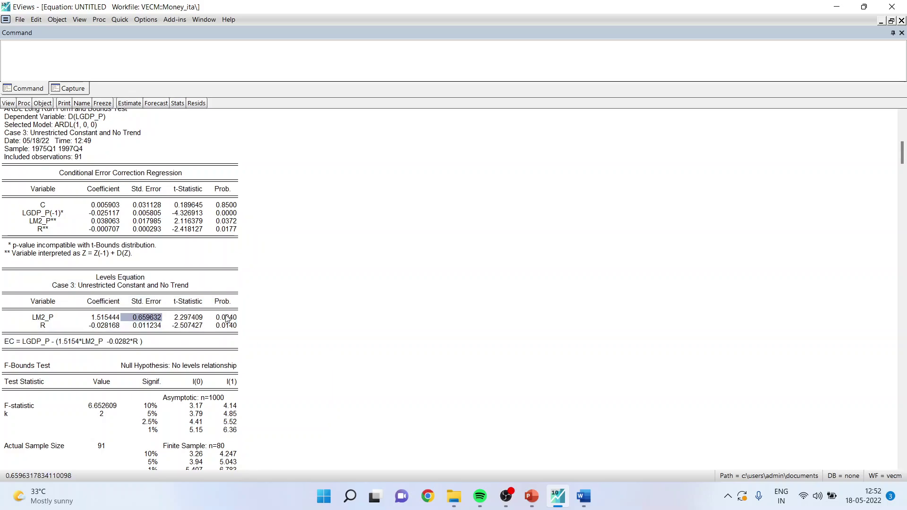
pyautogui.moveTo(222, 317); pyautogui.dragTo(224, 334)
pyautogui.click(9, 344)
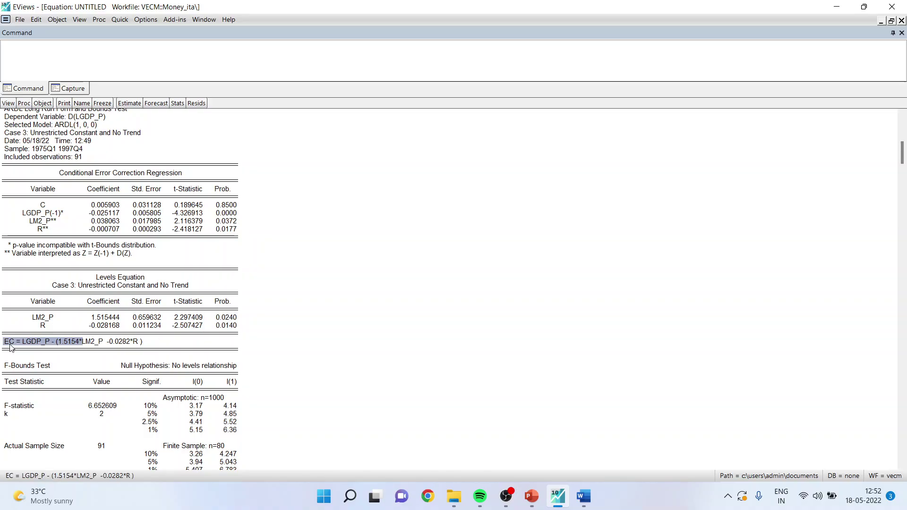
pyautogui.click(125, 343)
pyautogui.moveTo(14, 344); pyautogui.dragTo(149, 345)
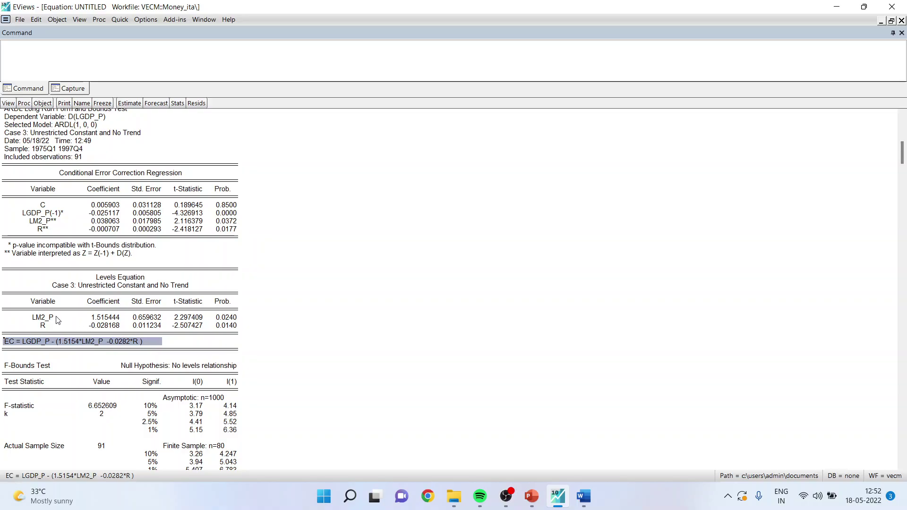
pyautogui.moveTo(55, 319); pyautogui.dragTo(53, 330)
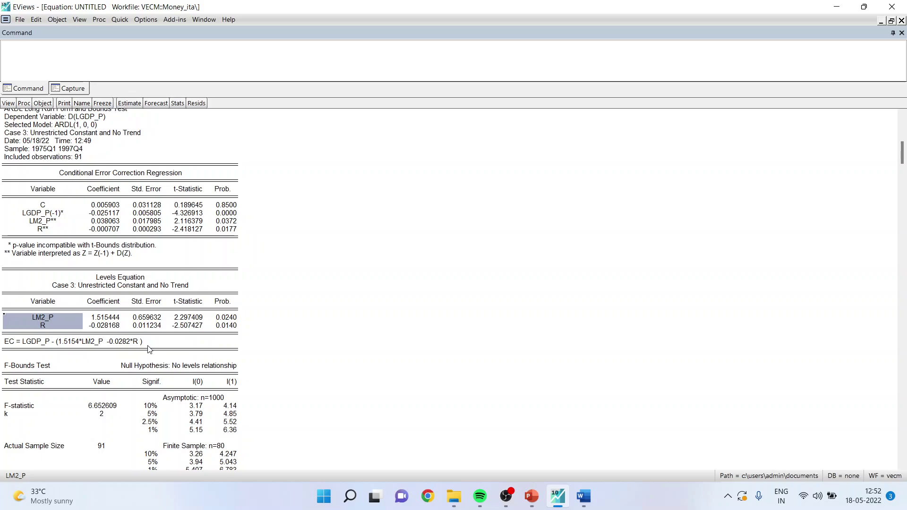
# - Copy the Levels Equation table with its EC formula and paste it below the bounds test interpretation in the Word document
pyautogui.moveTo(52, 278); pyautogui.dragTo(142, 345)
pyautogui.rightClick(133, 295)
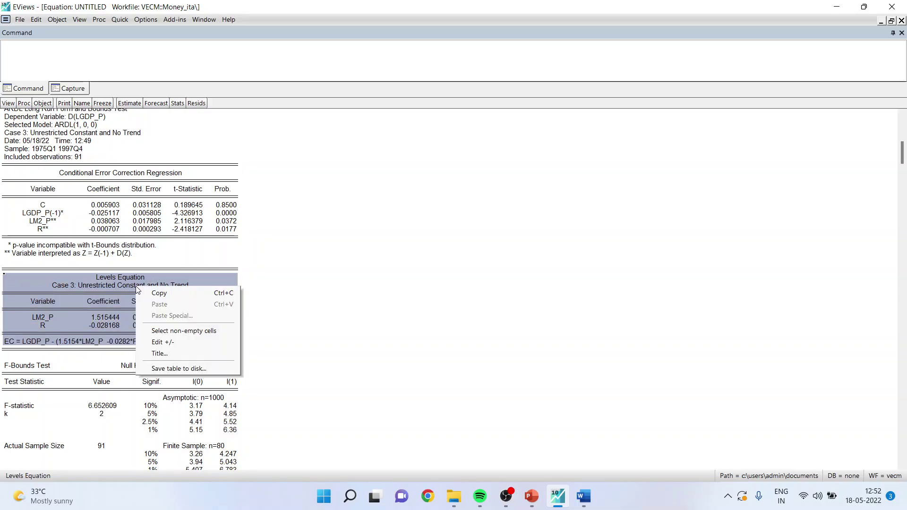
pyautogui.click(161, 294)
pyautogui.click(439, 275)
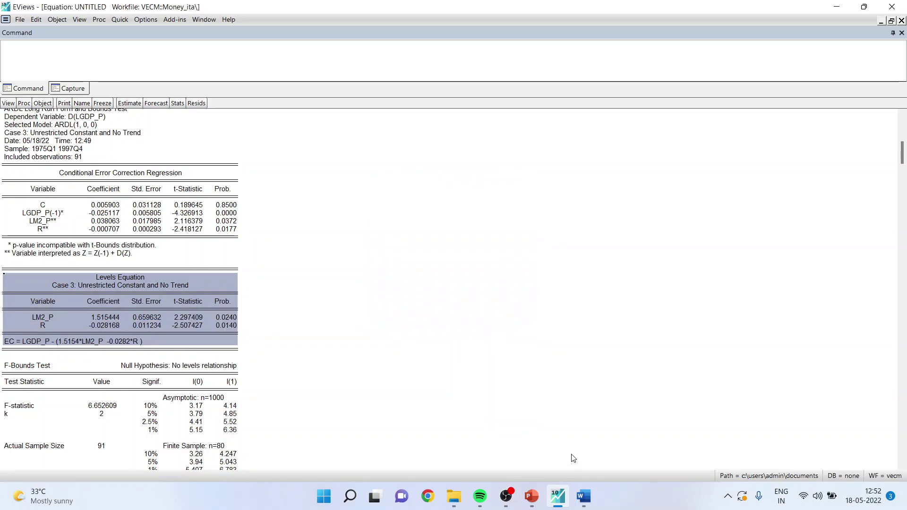
pyautogui.moveTo(584, 496)
pyautogui.click(639, 461)
pyautogui.click(395, 405)
pyautogui.press('Return')
pyautogui.hotkey('ctrl', 'v')
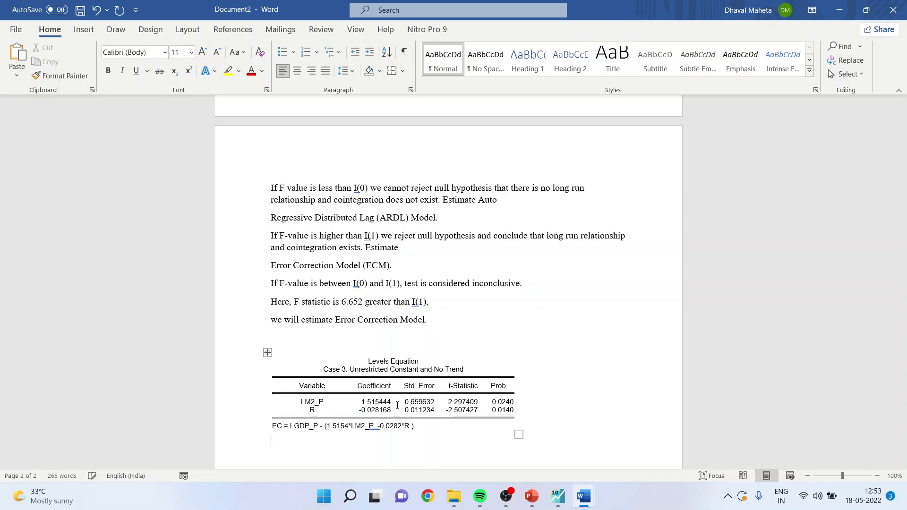
# - Paste the interpretation of the long-run coefficients and EC term below the Levels Equation table, and return to the EViews output
pyautogui.hotkey('ctrl', 'v')
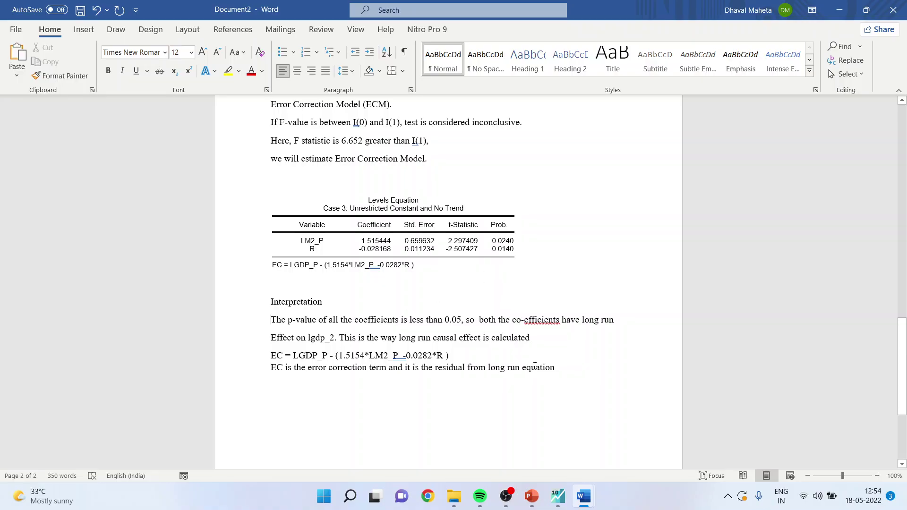
pyautogui.click(338, 437)
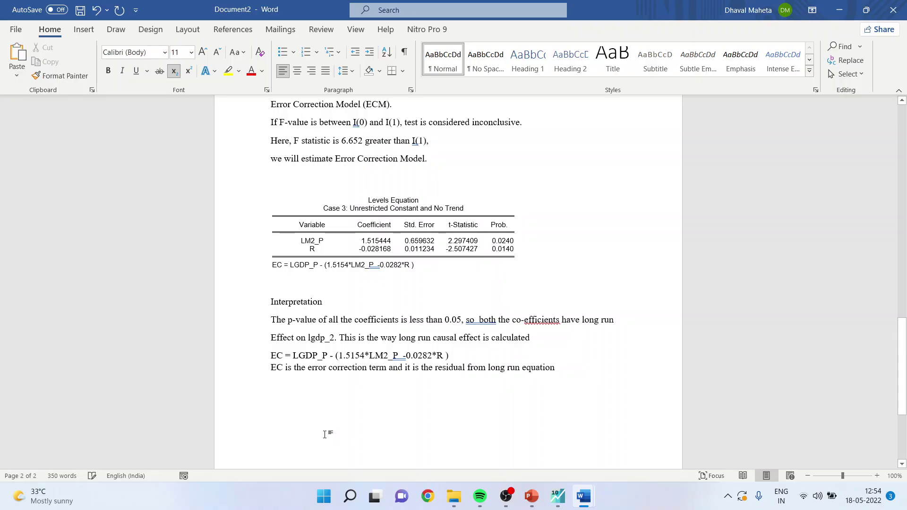
pyautogui.moveTo(270, 318); pyautogui.dragTo(599, 370)
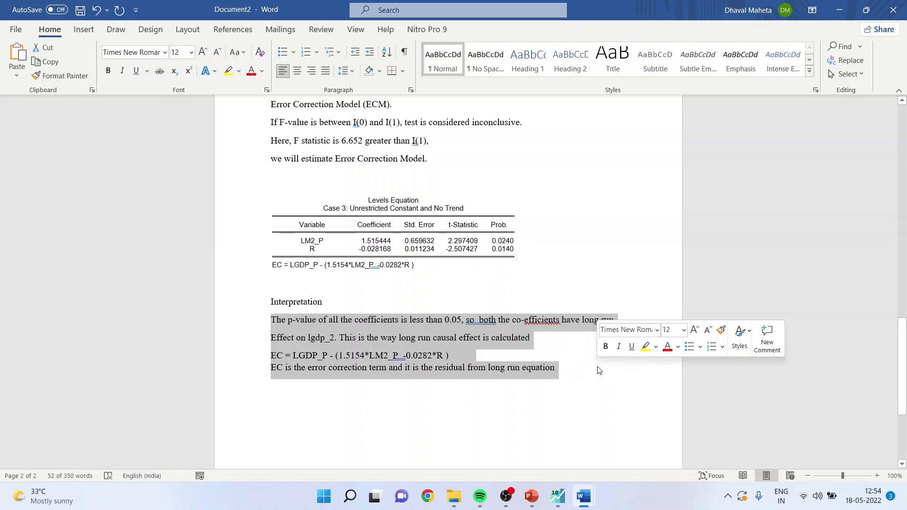
pyautogui.click(558, 496)
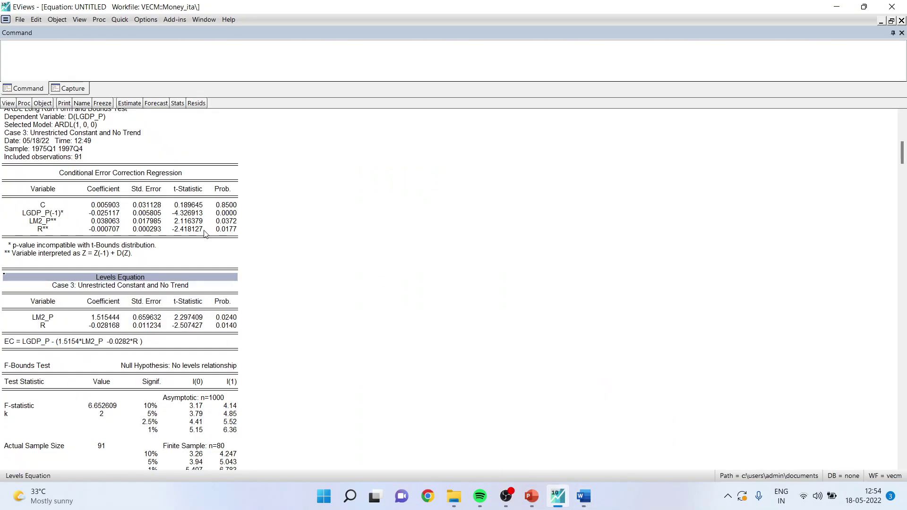
# - Display the equation's Error Correction Form and examine the CointEq(-1) coefficient, standard error, t-statistic and probability
pyautogui.click(8, 103)
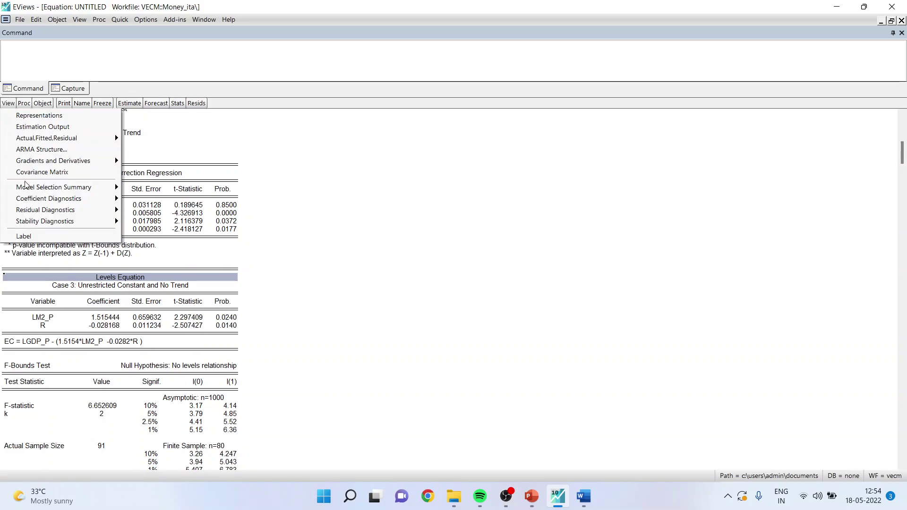
pyautogui.moveTo(43, 200)
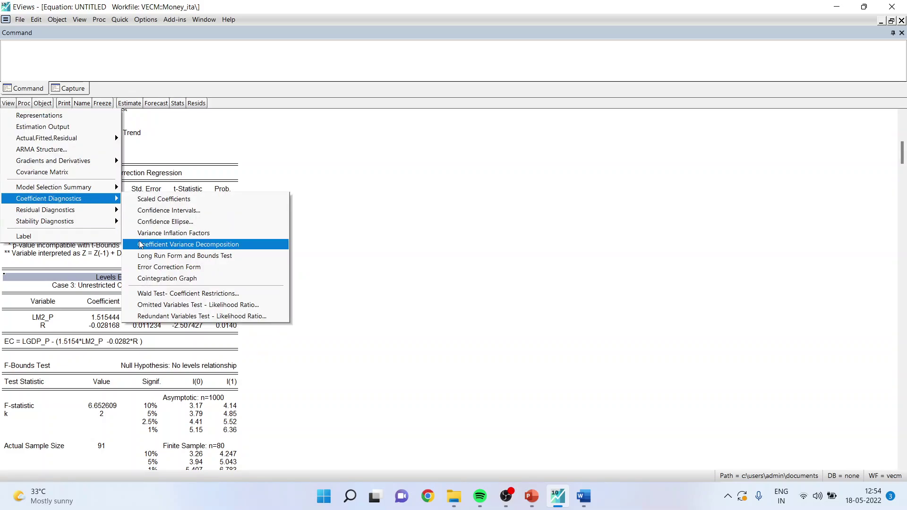
pyautogui.click(163, 269)
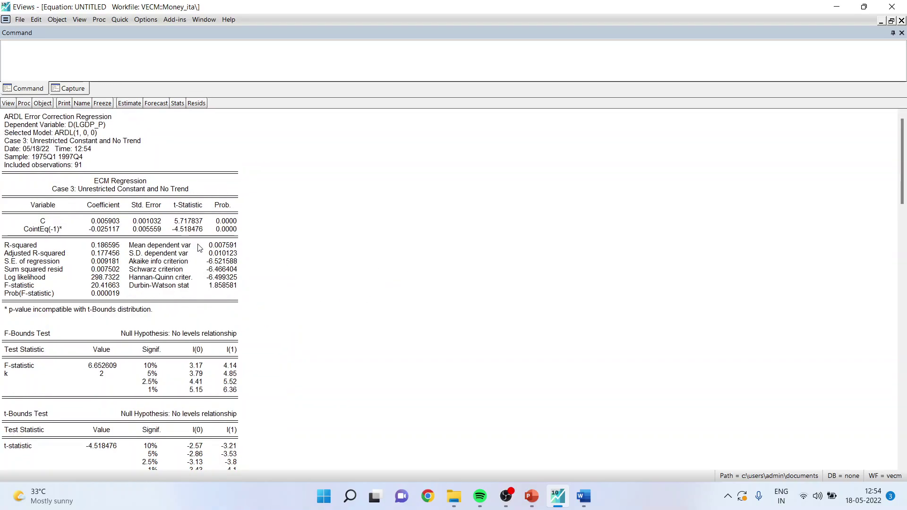
pyautogui.moveTo(102, 231); pyautogui.dragTo(233, 234)
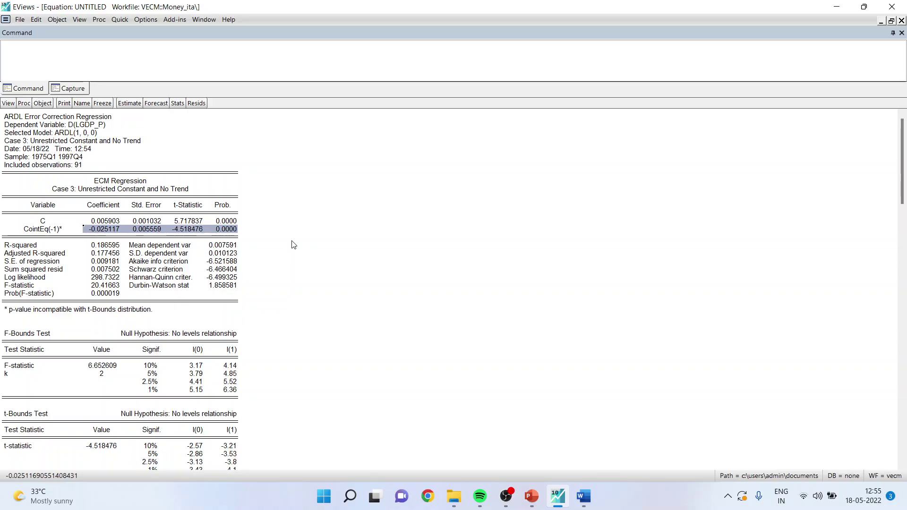
# - Copy the entire error correction output as text with numbers as displayed, and switch to Document2 in Word
pyautogui.click(101, 206)
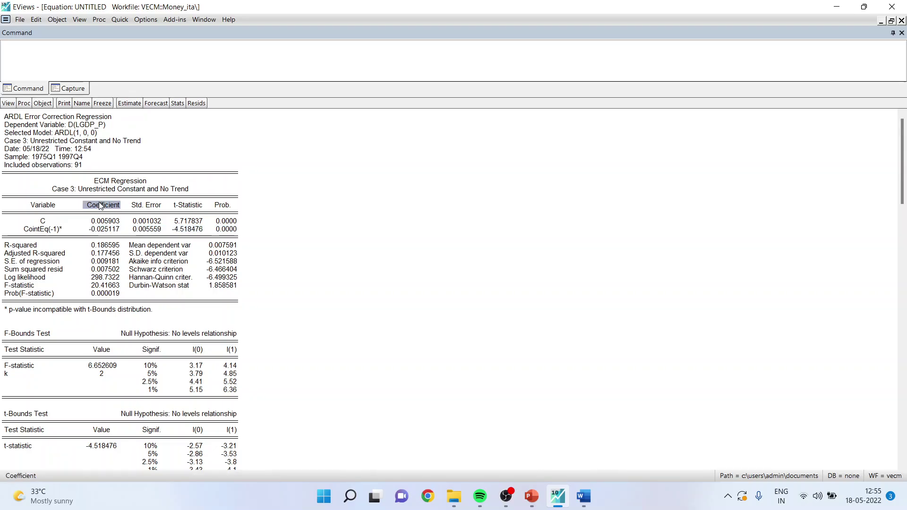
pyautogui.hotkey('ctrl', 'a')
pyautogui.rightClick(101, 206)
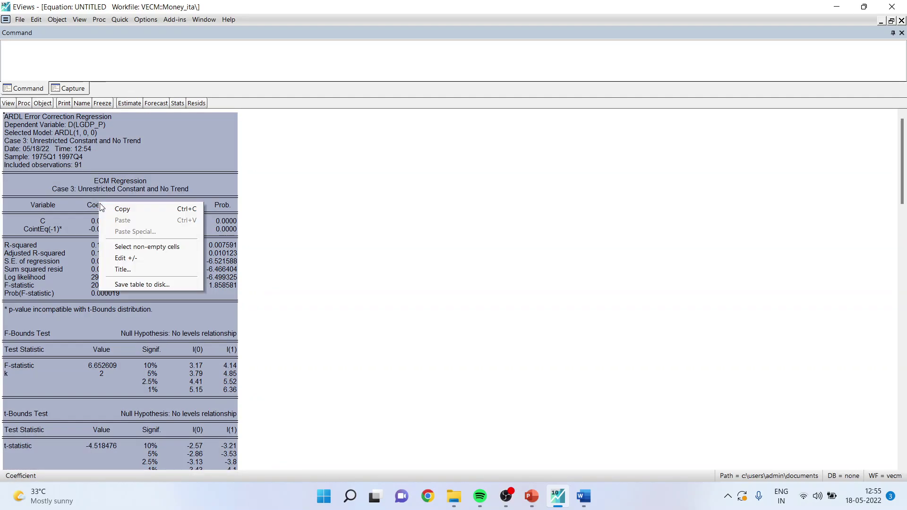
pyautogui.click(122, 210)
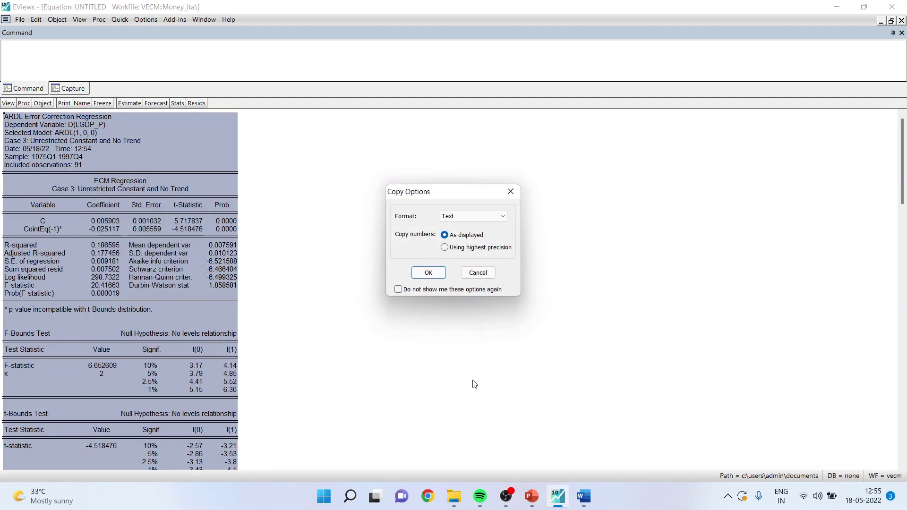
pyautogui.click(438, 274)
pyautogui.hotkey('alt', 'Tab')
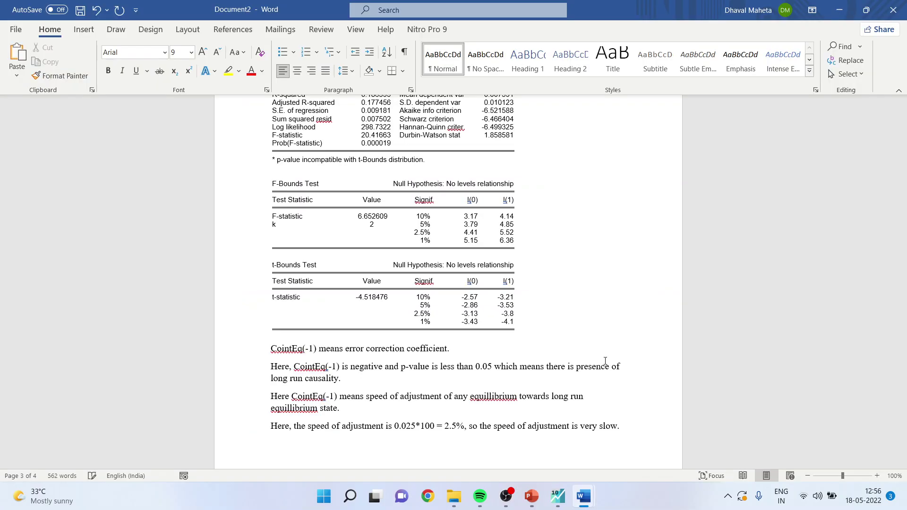
# - Review the CointEq(-1) probability in the pasted ECM table and the speed-of-adjustment interpretation below the bounds tests
pyautogui.scroll(3, 605, 362)
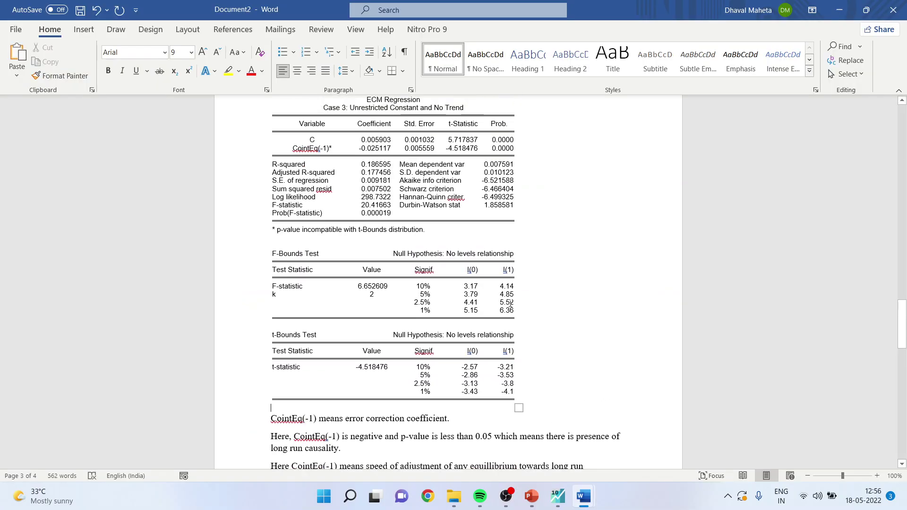
pyautogui.click(491, 162)
pyautogui.scroll(-1, 478, 289)
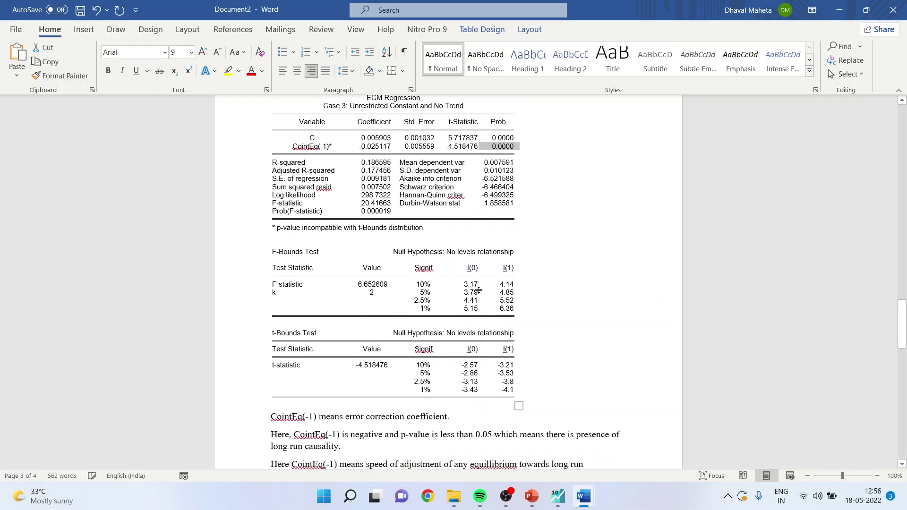
pyautogui.scroll(-4, 479, 289)
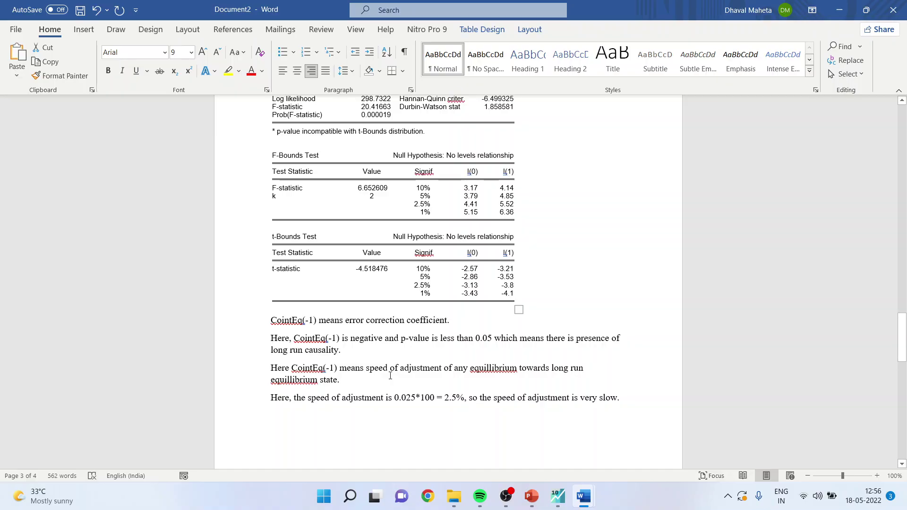
# - Return to EViews and run a pairwise Granger Causality Test on lgdp_p, lm2_p and r with 2 lags
pyautogui.click(558, 496)
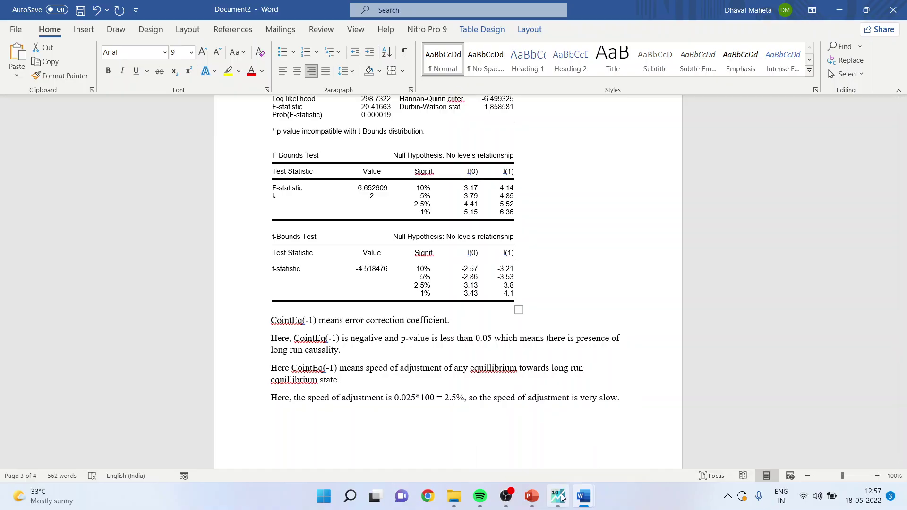
pyautogui.click(120, 20)
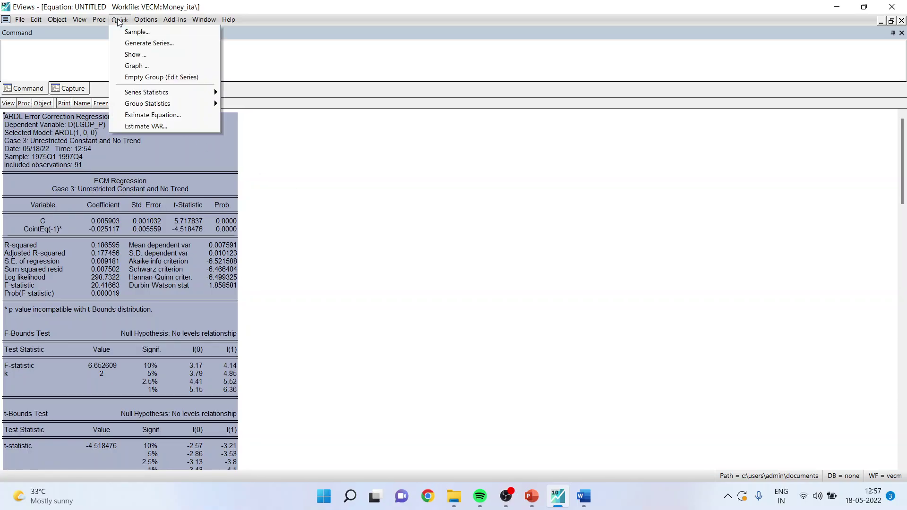
pyautogui.moveTo(159, 105)
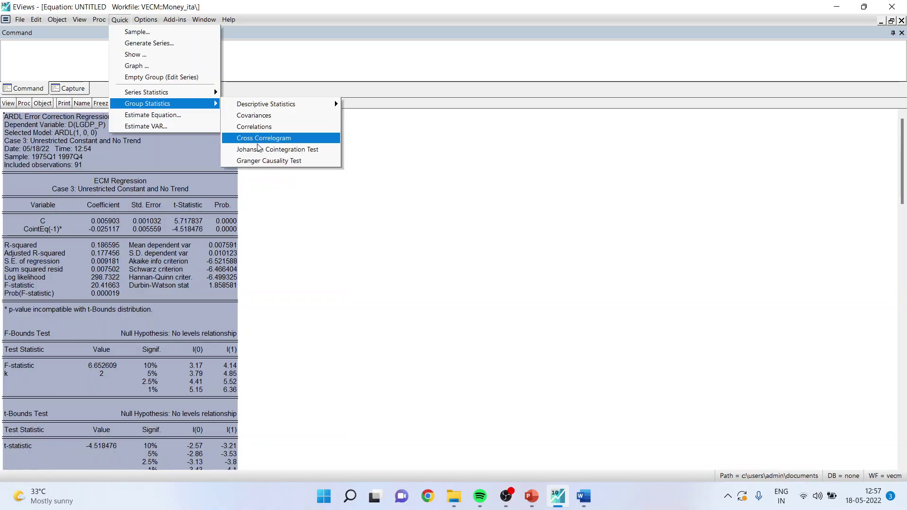
pyautogui.click(266, 161)
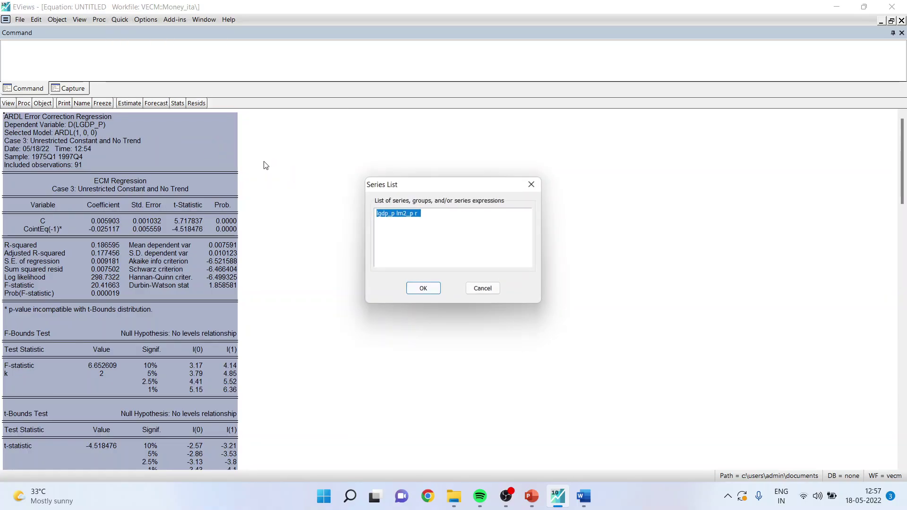
pyautogui.click(422, 289)
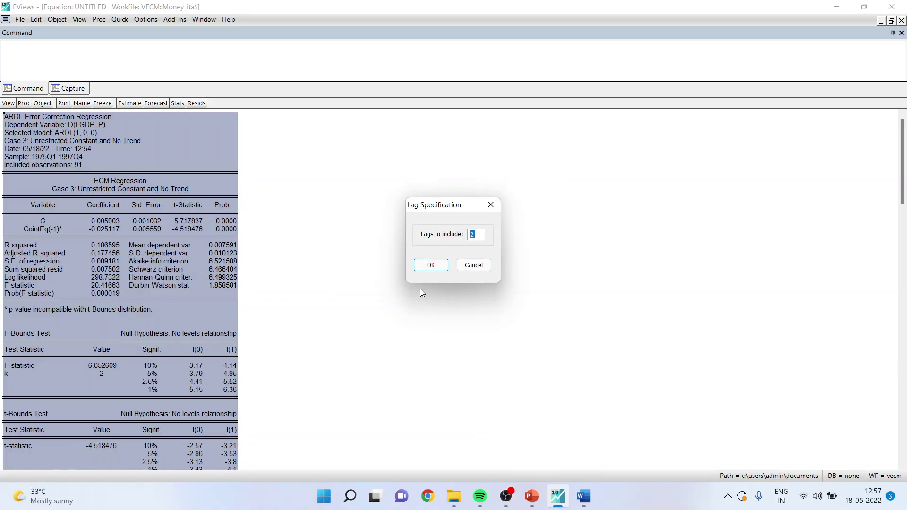
pyautogui.click(427, 265)
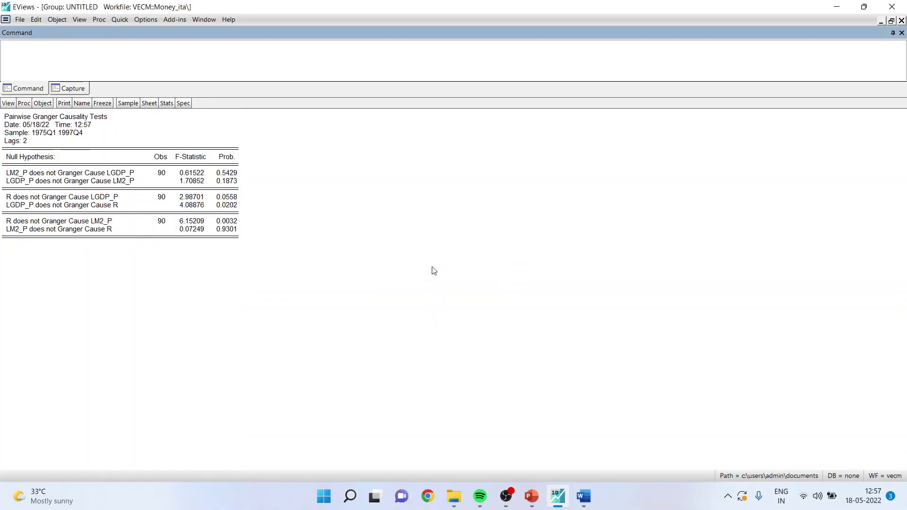
# - Select the Granger causality results, switch to Document2 in Word, and examine the null hypotheses for LM2_P and LGDP_P with their probabilities
pyautogui.moveTo(4, 116); pyautogui.dragTo(242, 246)
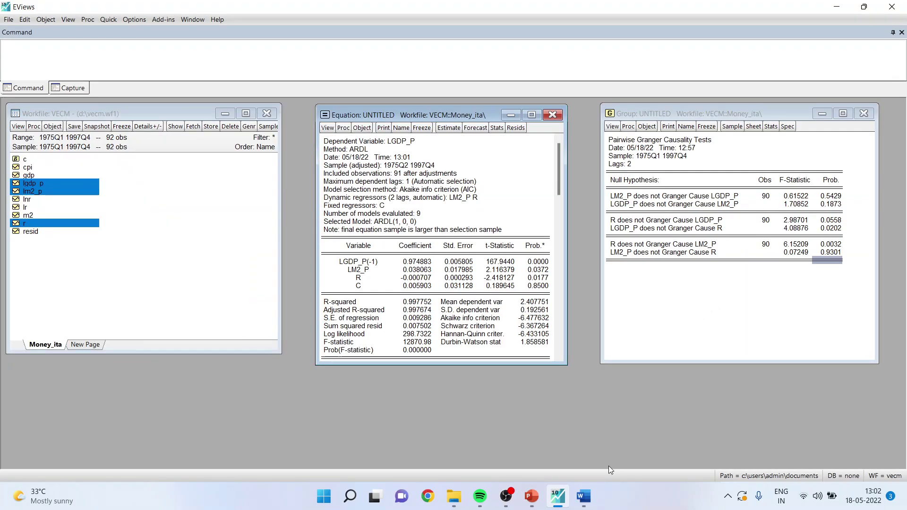
pyautogui.moveTo(585, 497)
pyautogui.click(636, 442)
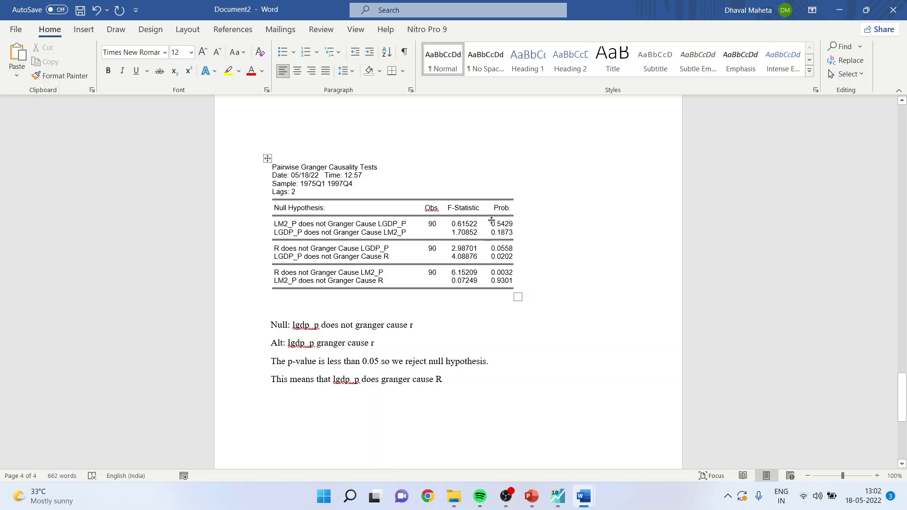
pyautogui.moveTo(274, 224); pyautogui.dragTo(372, 224)
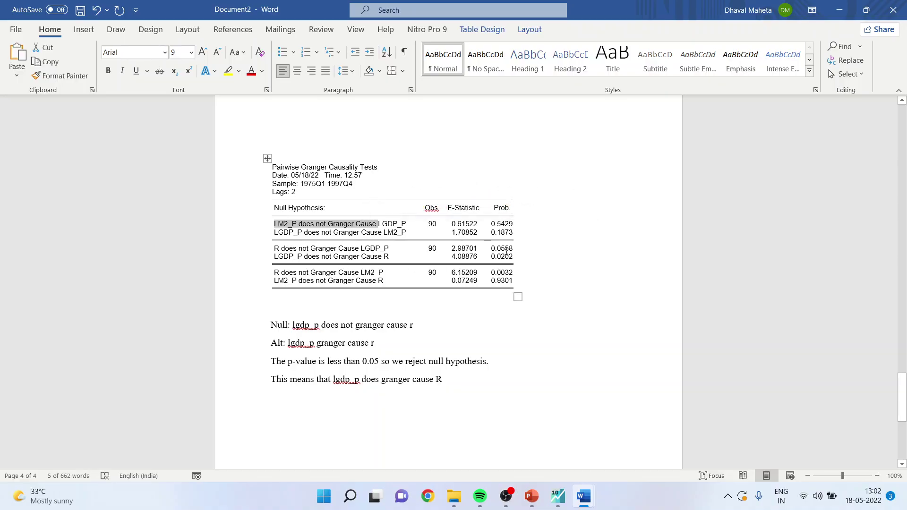
pyautogui.moveTo(274, 257); pyautogui.dragTo(392, 258)
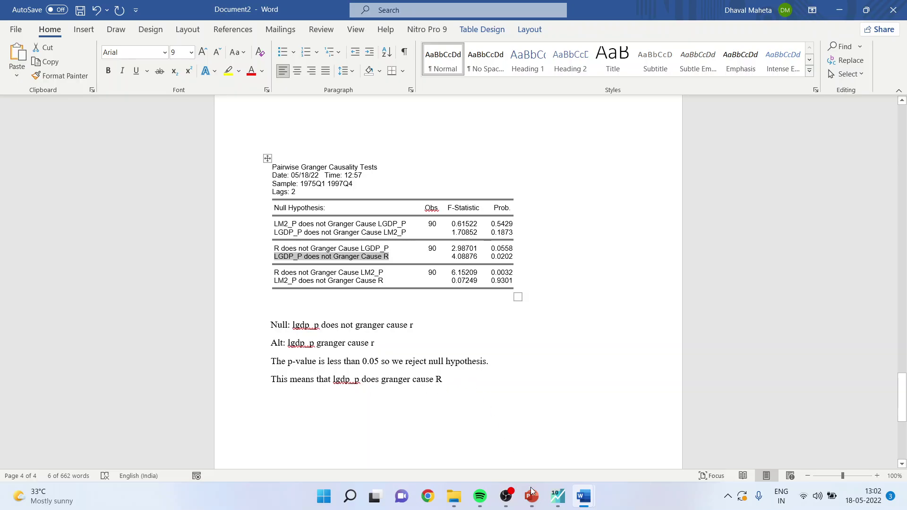
# - Return to EViews and run a Wald coefficient restrictions test on the ARDL equation with c(1)=c(2)=c(3)=0
pyautogui.click(558, 496)
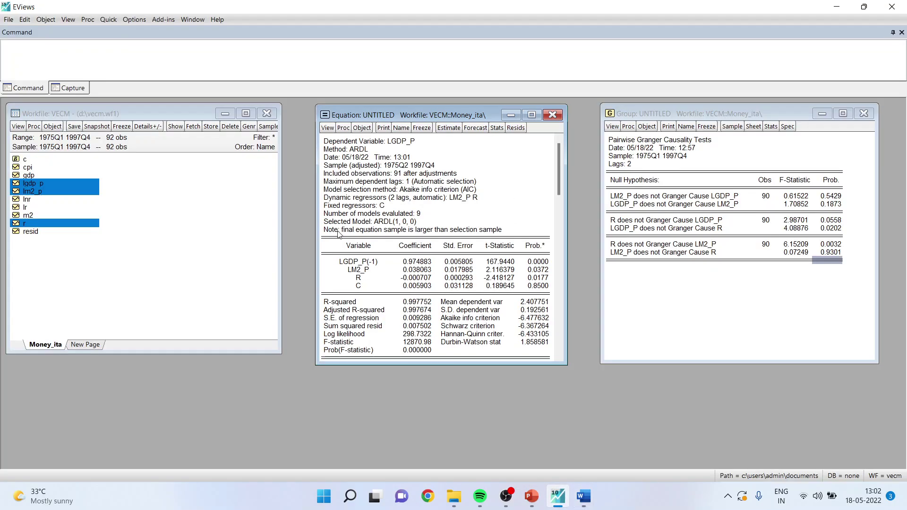
pyautogui.click(327, 129)
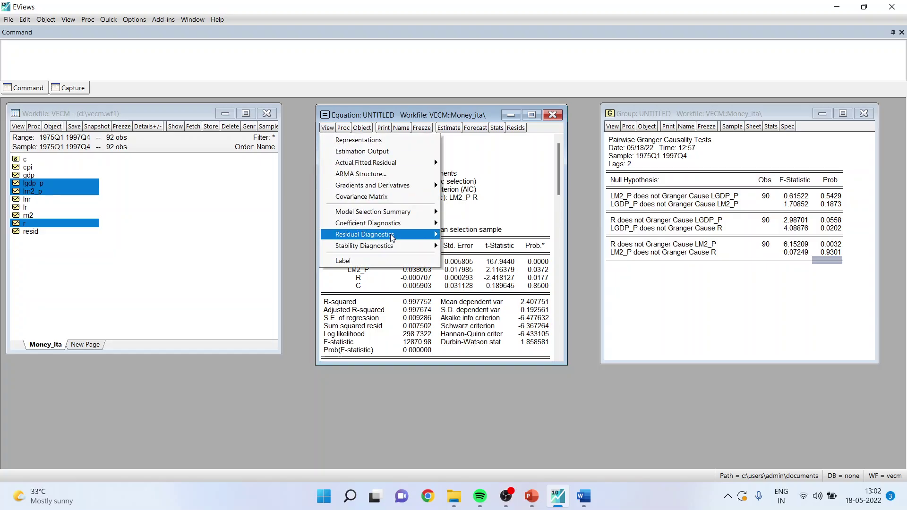
pyautogui.moveTo(396, 226)
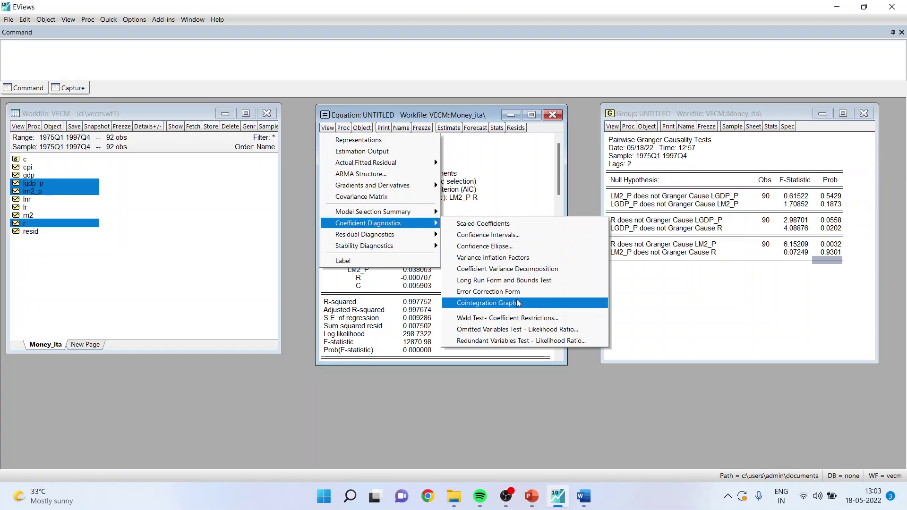
pyautogui.click(519, 319)
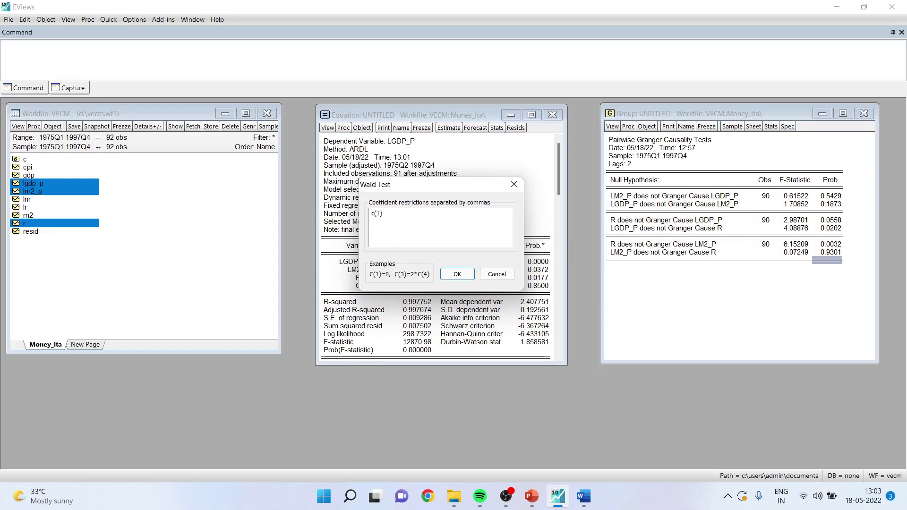
pyautogui.write('=c(2)=c(3)')
pyautogui.moveTo(419, 185); pyautogui.dragTo(485, 182)
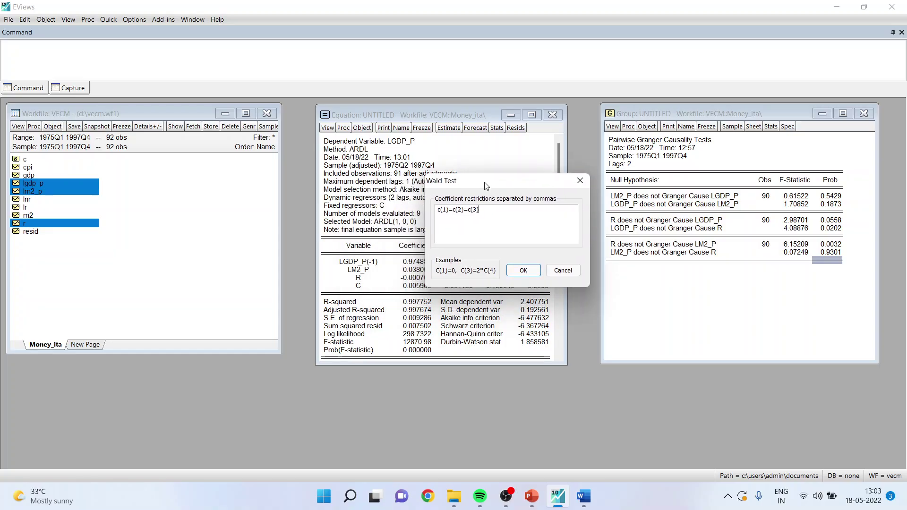
pyautogui.write('=0')
pyautogui.click(526, 271)
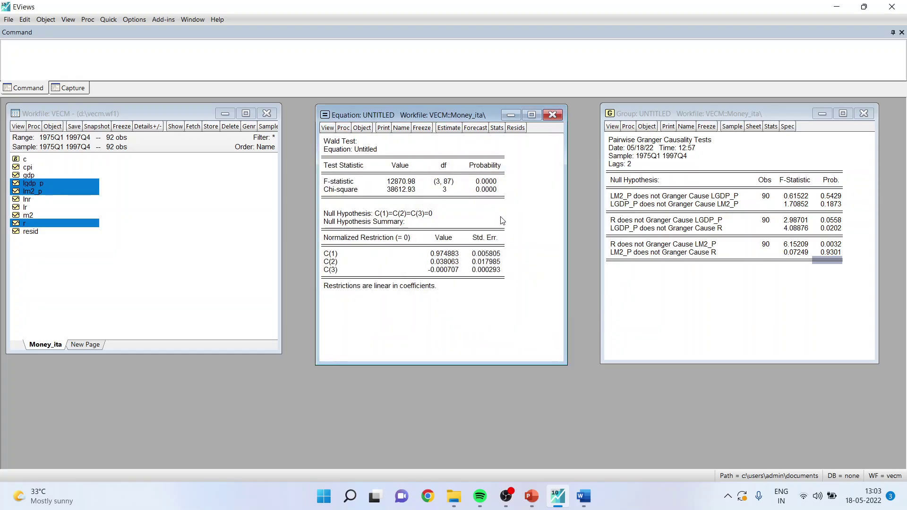
# - Copy the whole Wald test output as text with numbers as displayed and paste it below the Granger causality interpretation in Document2
pyautogui.click(477, 190)
pyautogui.hotkey('ctrl', 'a')
pyautogui.rightClick(466, 174)
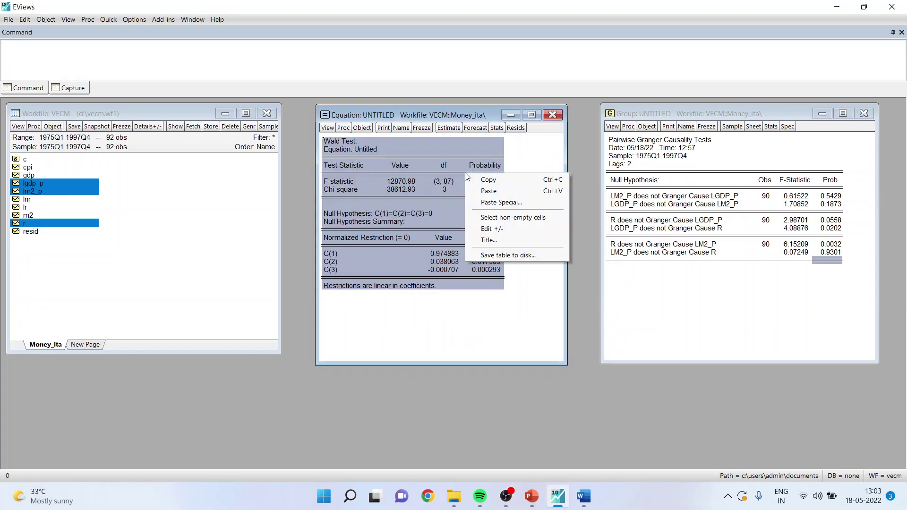
pyautogui.click(488, 182)
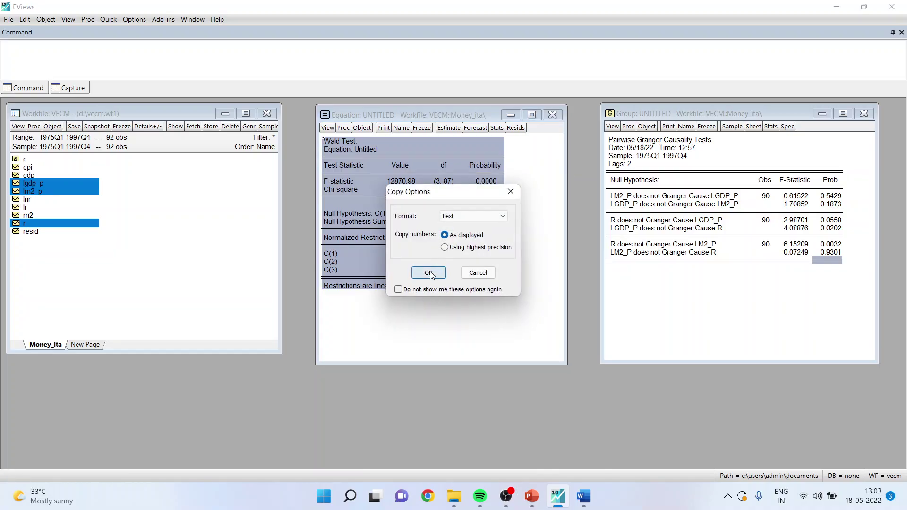
pyautogui.click(428, 326)
pyautogui.moveTo(584, 496)
pyautogui.click(643, 449)
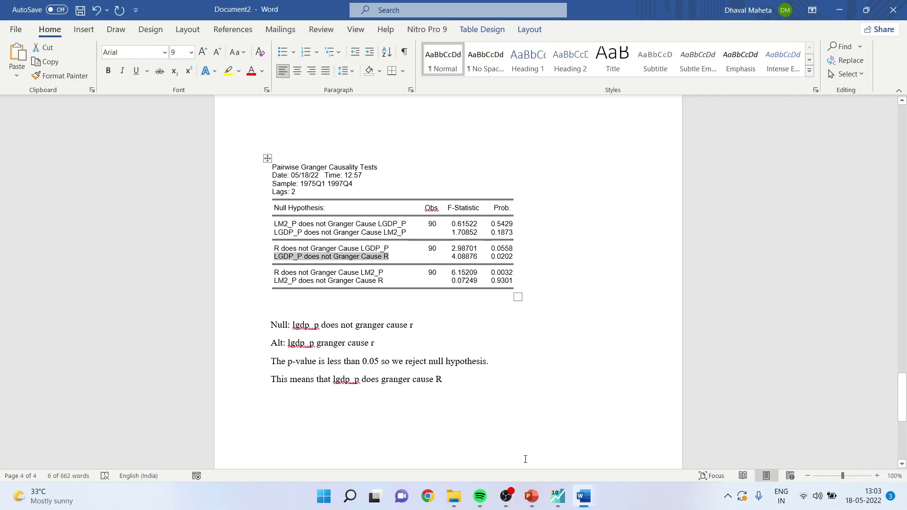
pyautogui.click(481, 430)
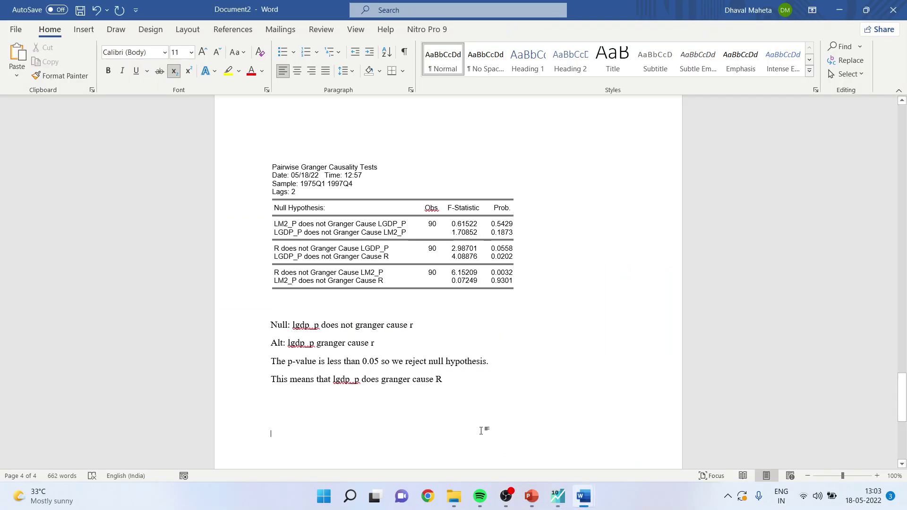
pyautogui.press('BackSpace')
pyautogui.hotkey('ctrl', 'v')
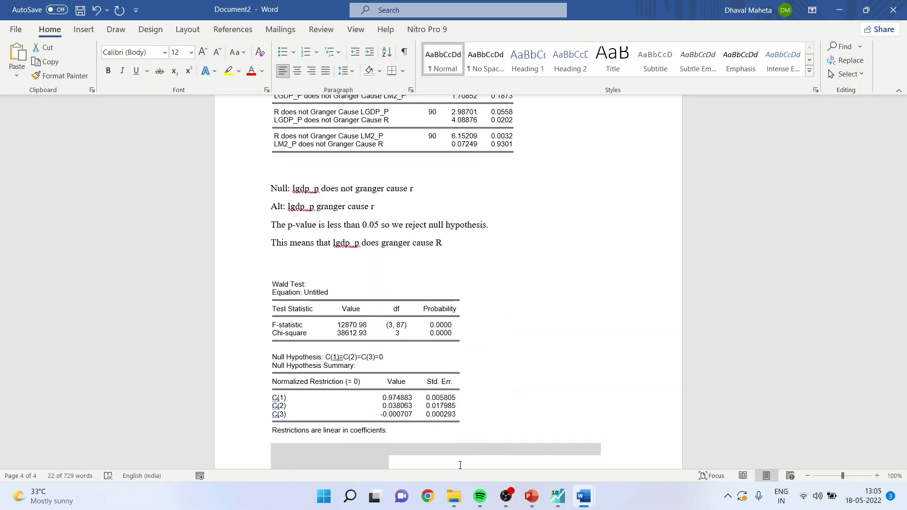
# - Examine the F-statistic and Chi-square probabilities in the pasted Wald test table
pyautogui.click(461, 466)
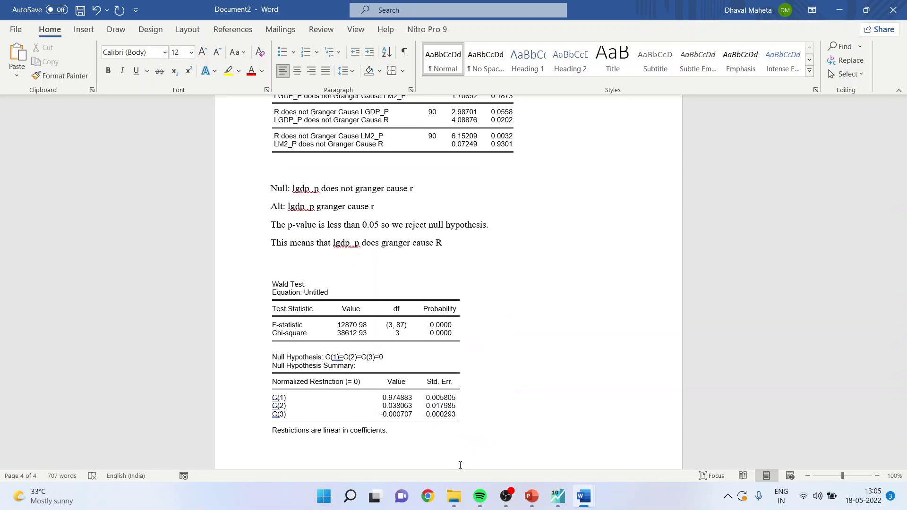
pyautogui.scroll(-2, 472, 359)
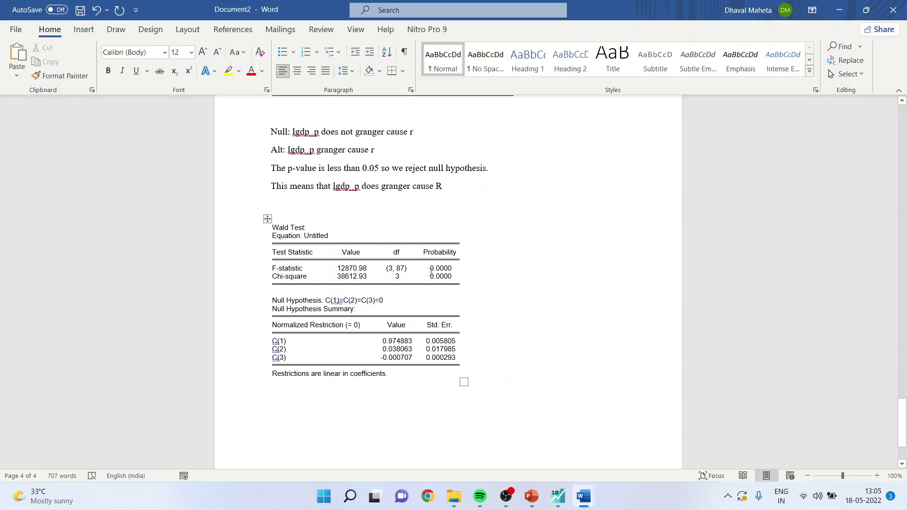
pyautogui.click(428, 272)
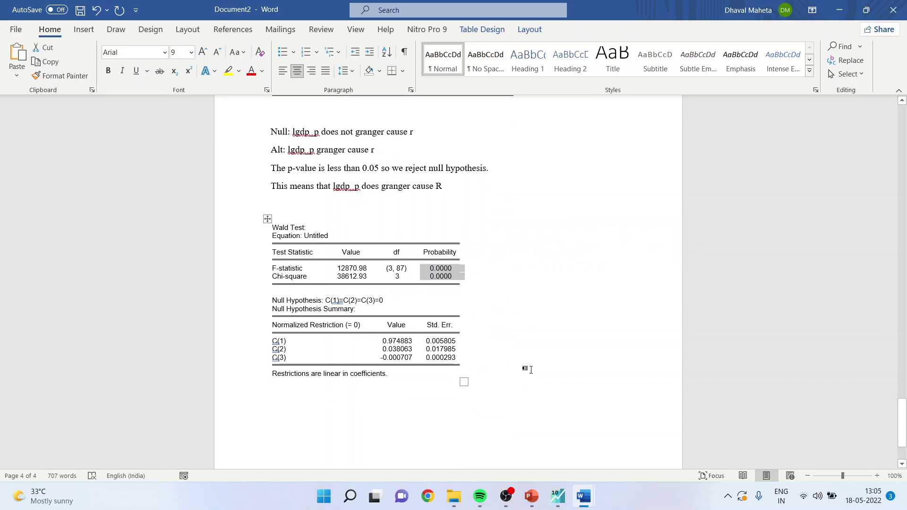
# - Add below the Wald test table the conclusion that a p-value under 0.05 rejects the null hypothesis, meaning presence of short run causality
pyautogui.click(531, 370)
pyautogui.hotkey('ctrl', 'v')
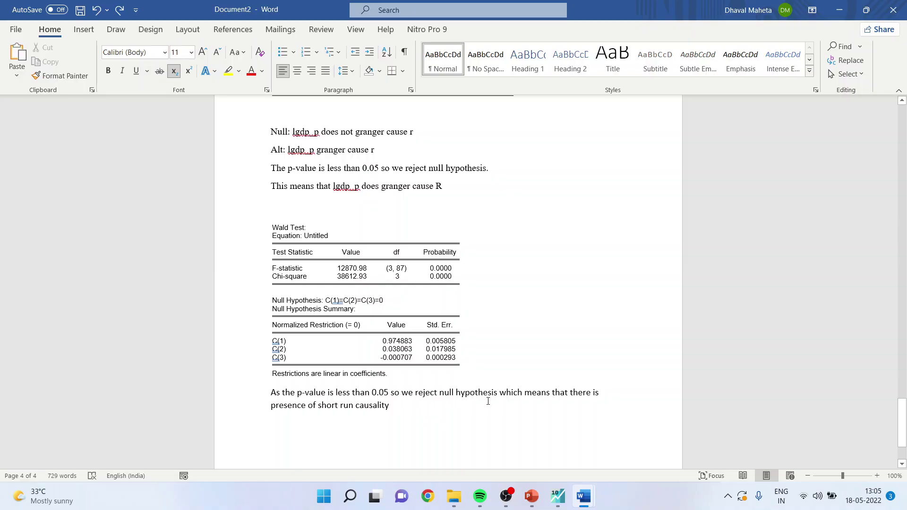
# - Switch to EViews, run the histogram normality test on the ARDL equation's residuals, and enlarge the equation window to full size
pyautogui.click(539, 467)
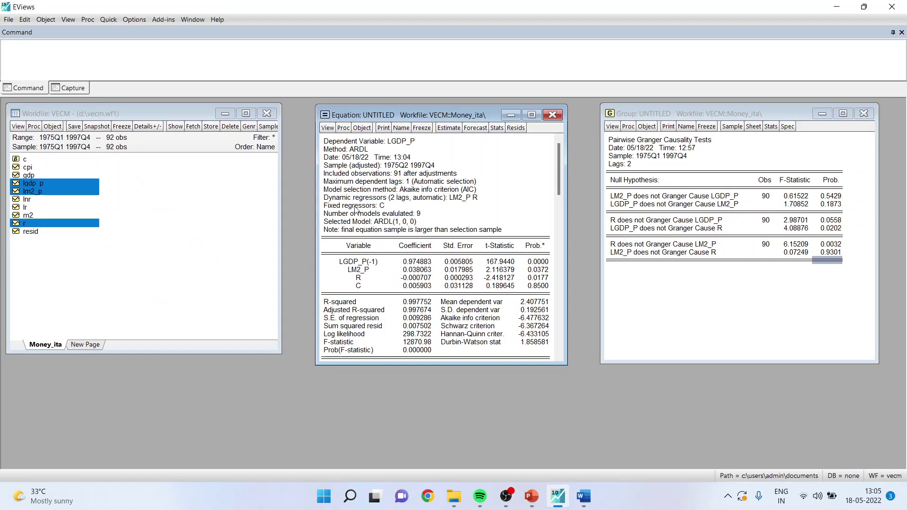
pyautogui.click(327, 128)
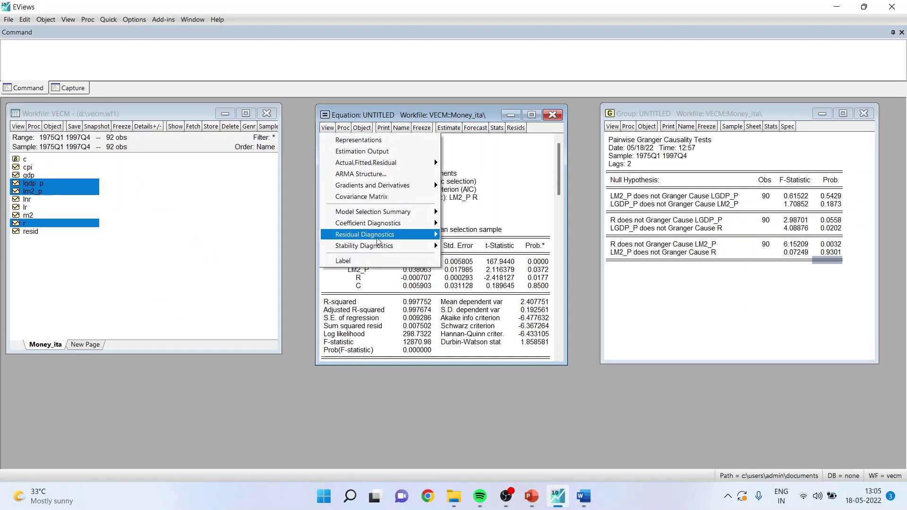
pyautogui.moveTo(378, 241)
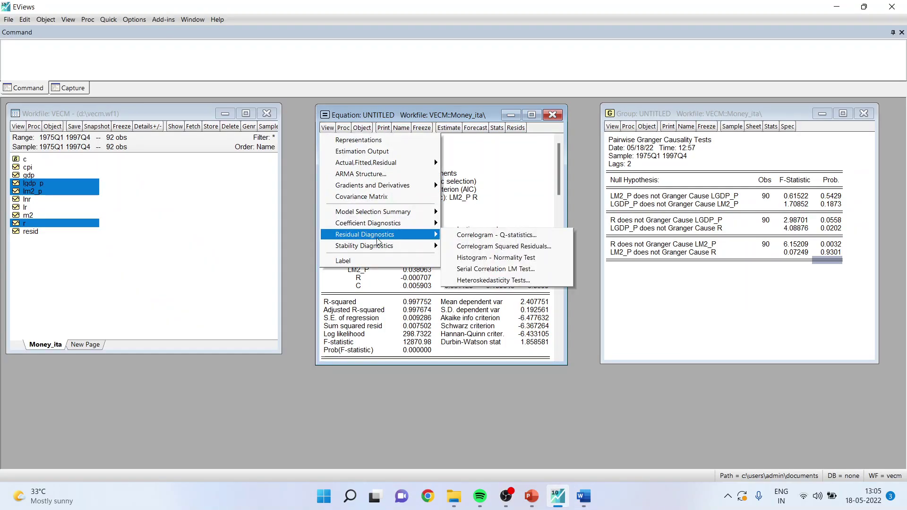
pyautogui.click(482, 261)
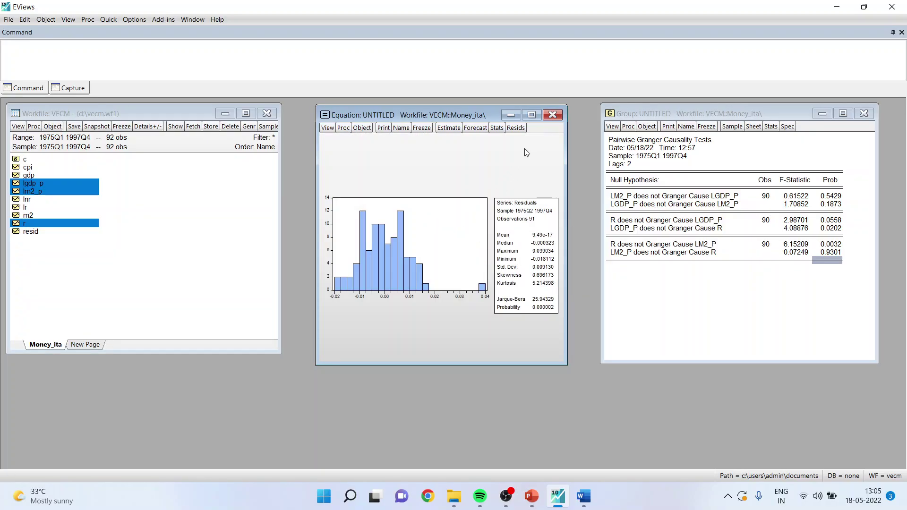
pyautogui.click(532, 116)
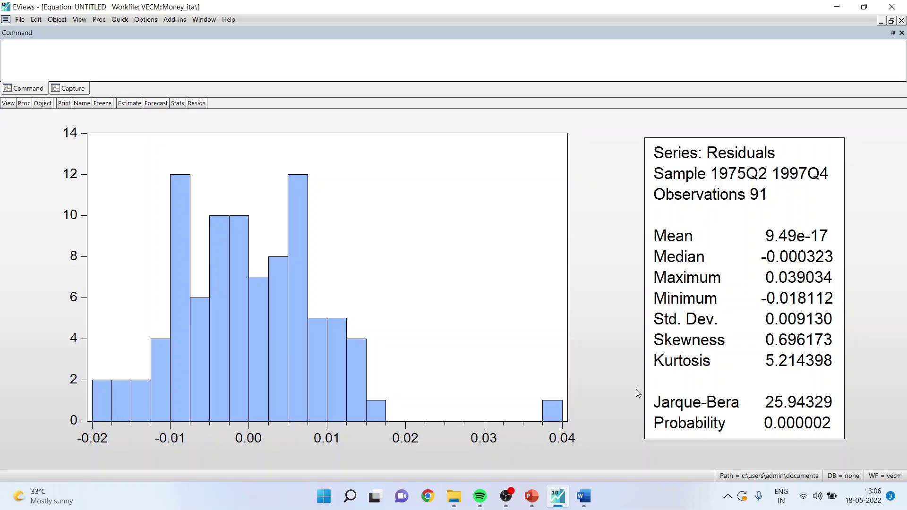
pyautogui.click(8, 103)
pyautogui.moveTo(57, 210)
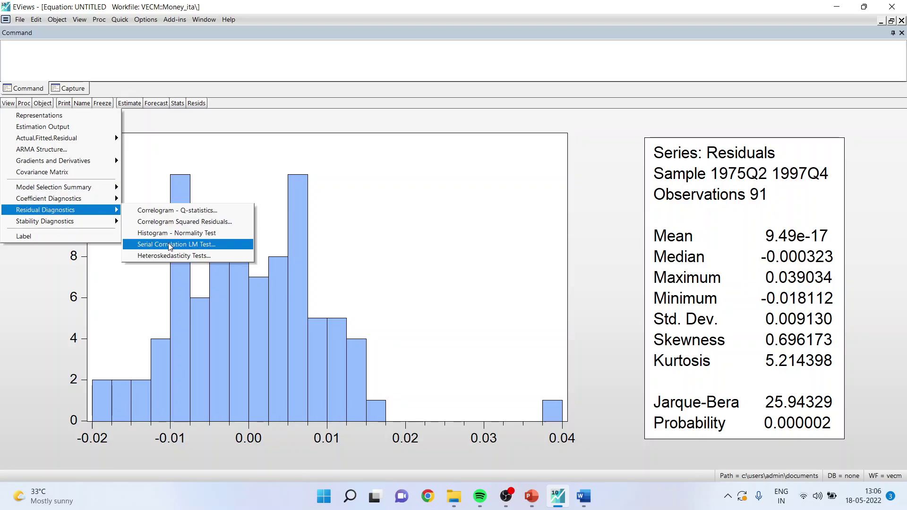
pyautogui.click(605, 250)
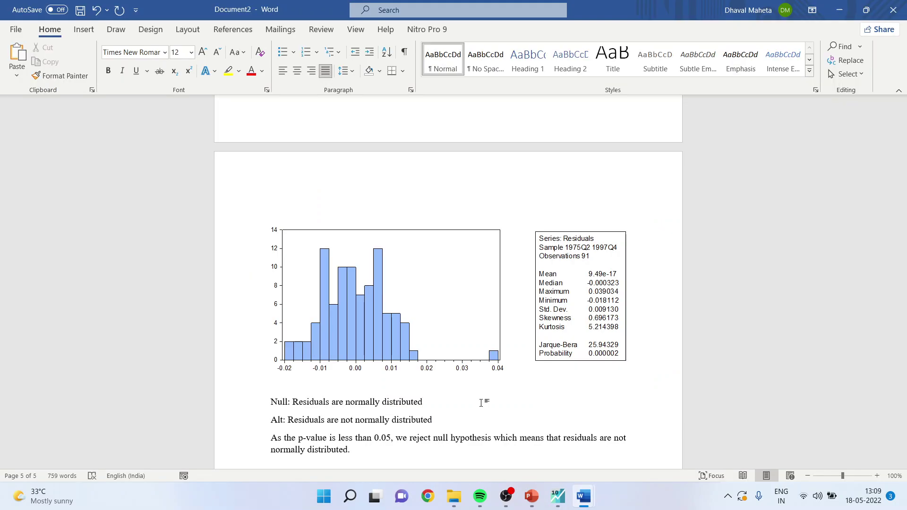
# - Review the residual normality hypotheses and conclusion written below the histogram in Document2
pyautogui.scroll(-1, 428, 395)
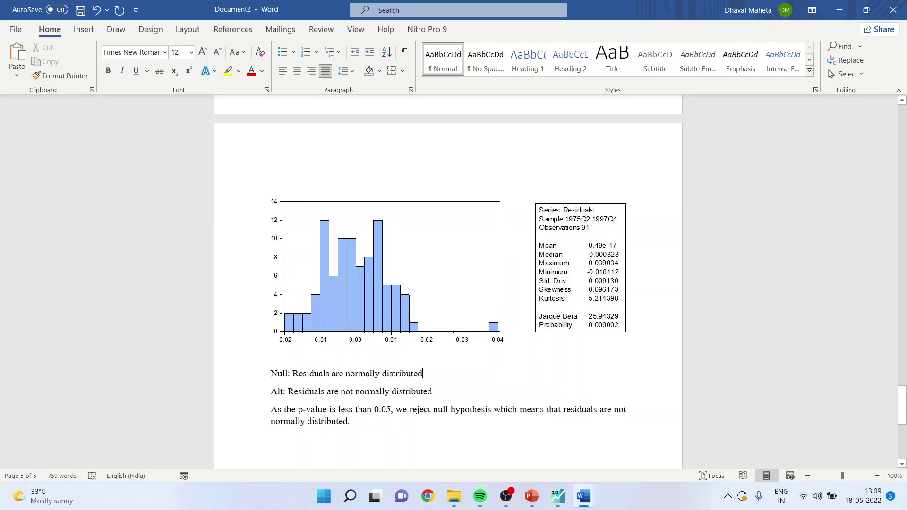
pyautogui.click(442, 402)
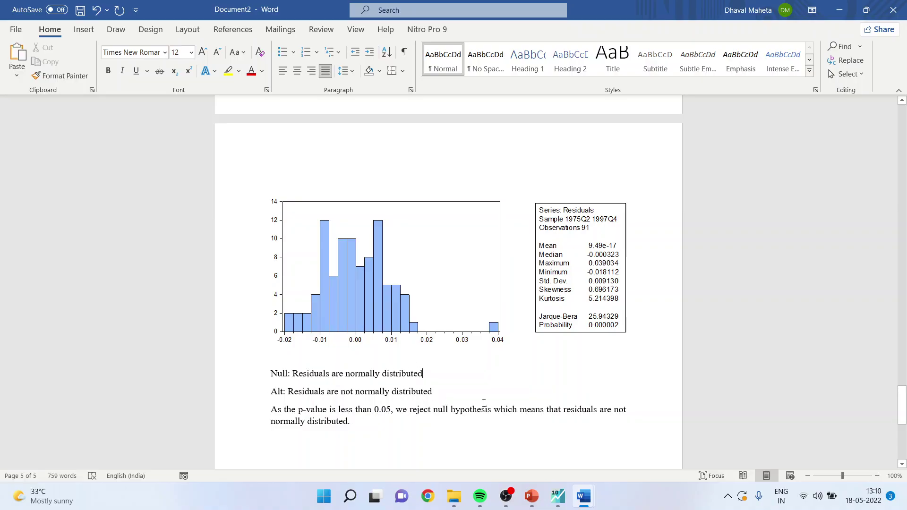
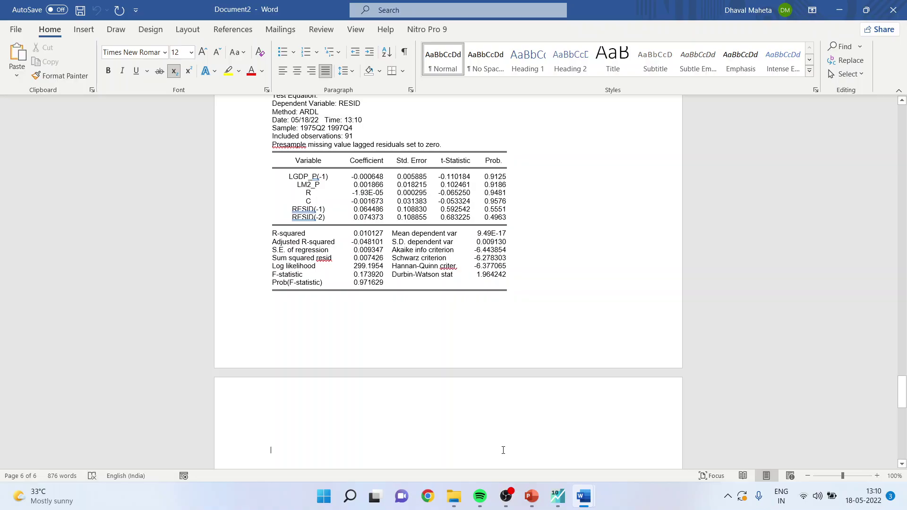
# - Below the serial correlation LM test table, write the null and alternative hypotheses and a conclusion rejecting the null at 0.05
pyautogui.write('Null: There is no serial correlation Alt: There is serial correlation As the p-value is less than 0.05, we reject null hypothesis which means that residuals are serially correlated.')
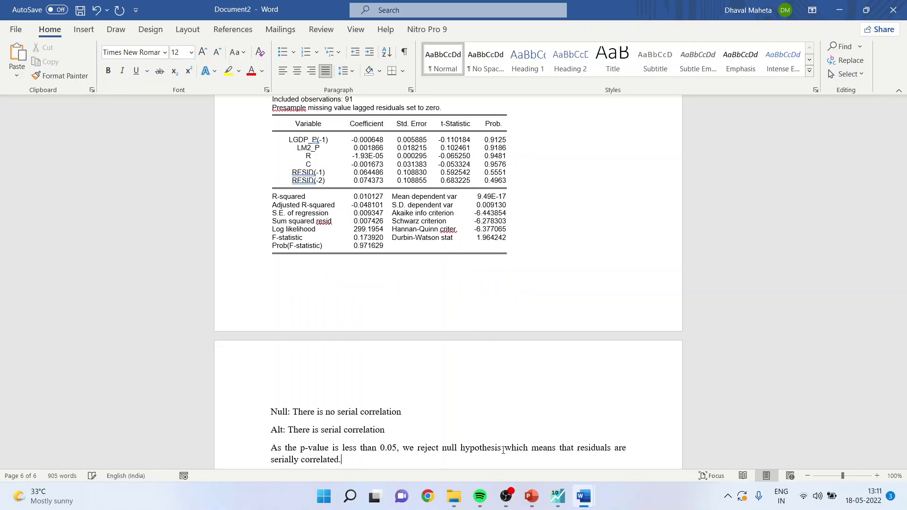
# - Check the LM test's Chi-Square probability and correct the conclusion to p-value more than 0.05, fail to reject null hypothesis, residuals not serially correlated
pyautogui.scroll(3, 503, 450)
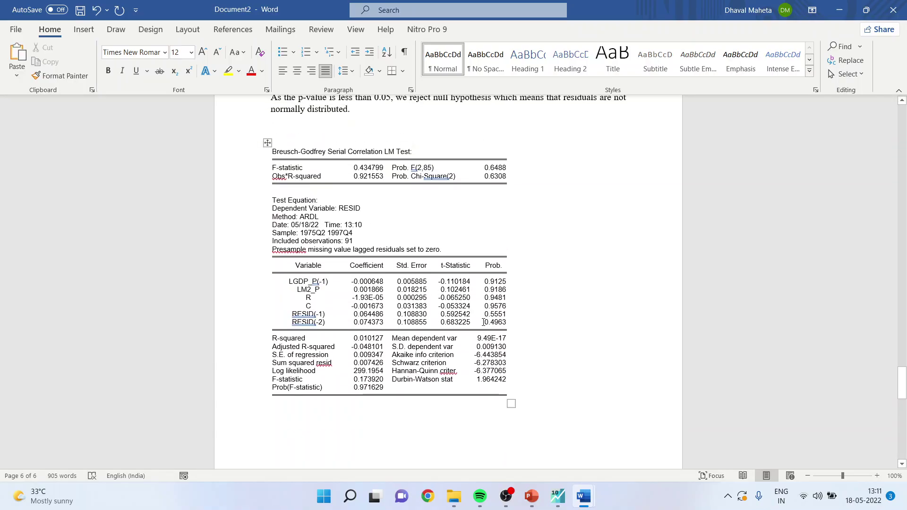
pyautogui.moveTo(481, 180); pyautogui.dragTo(513, 184)
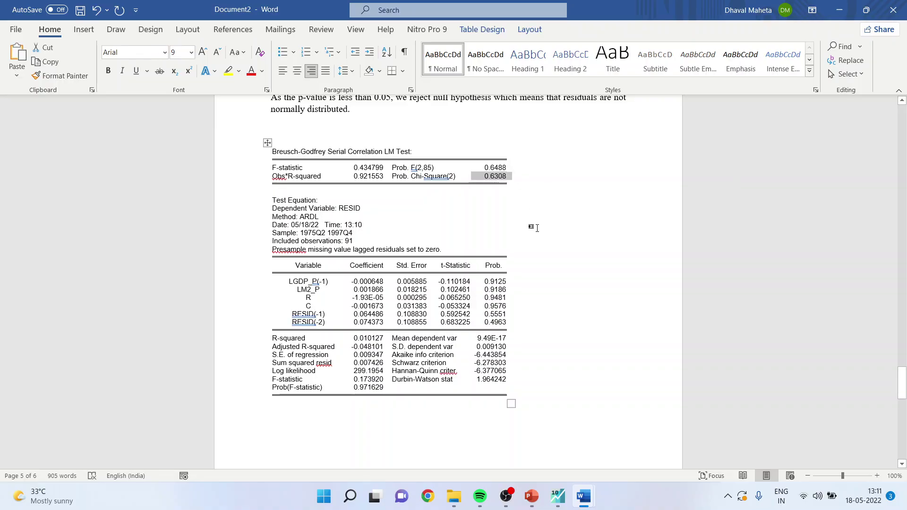
pyautogui.scroll(-1, 534, 228)
pyautogui.scroll(-5, 538, 228)
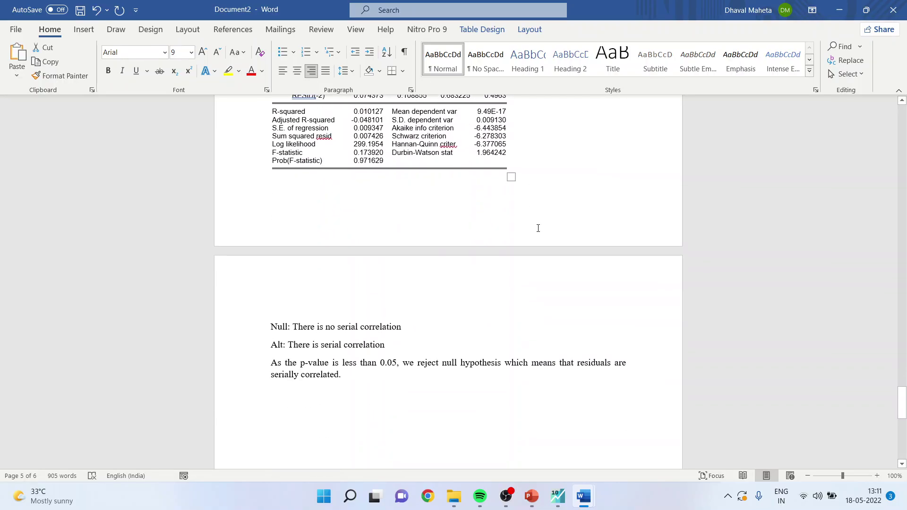
pyautogui.hotkey('ctrl', 'z')
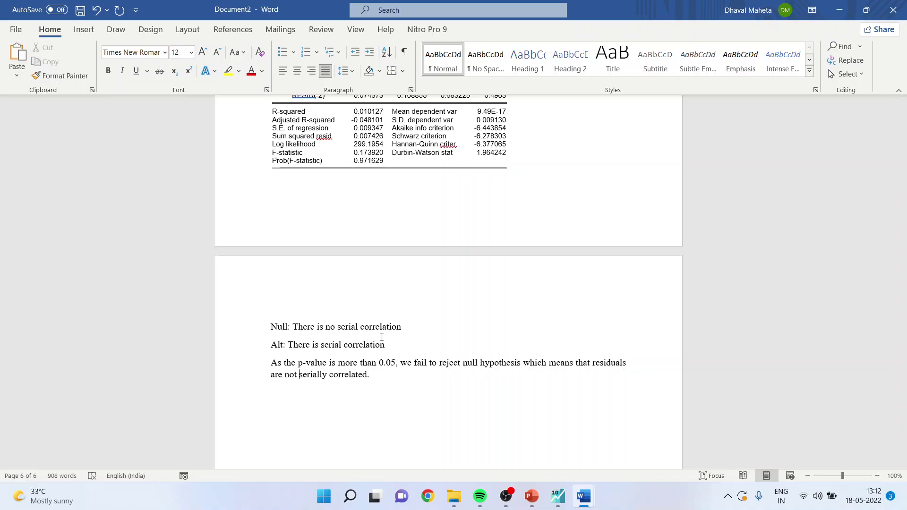
# - Return to EViews and run the Breusch-Pagan-Godfrey heteroskedasticity test with regressors lgdp_p(-1) lm2_p r c
pyautogui.moveTo(549, 486)
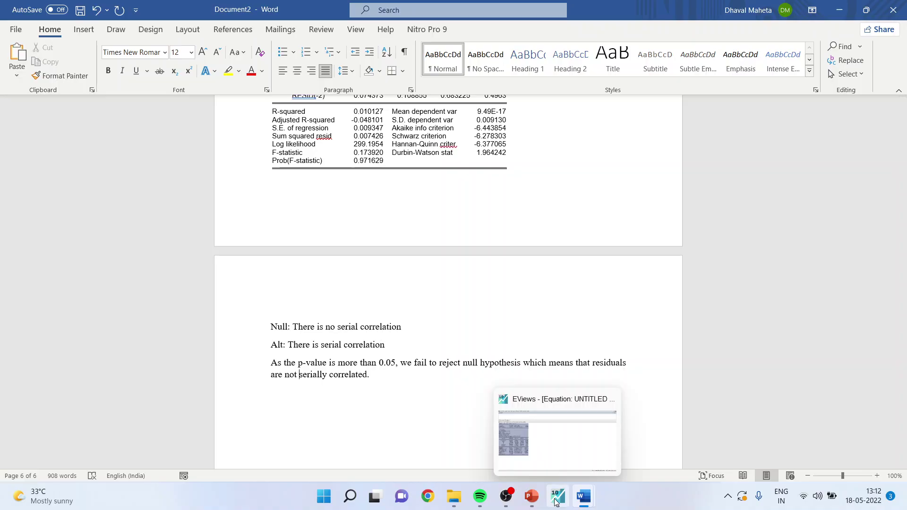
pyautogui.click(520, 440)
pyautogui.click(8, 103)
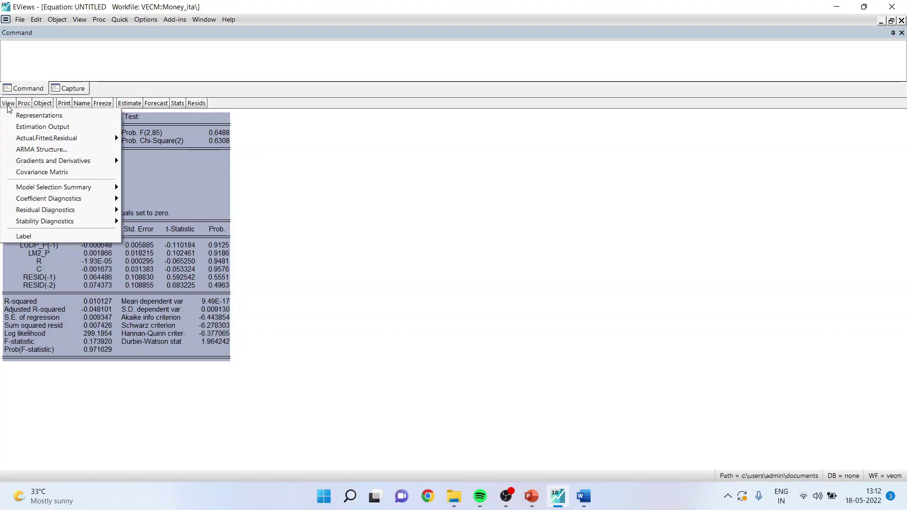
pyautogui.moveTo(61, 214)
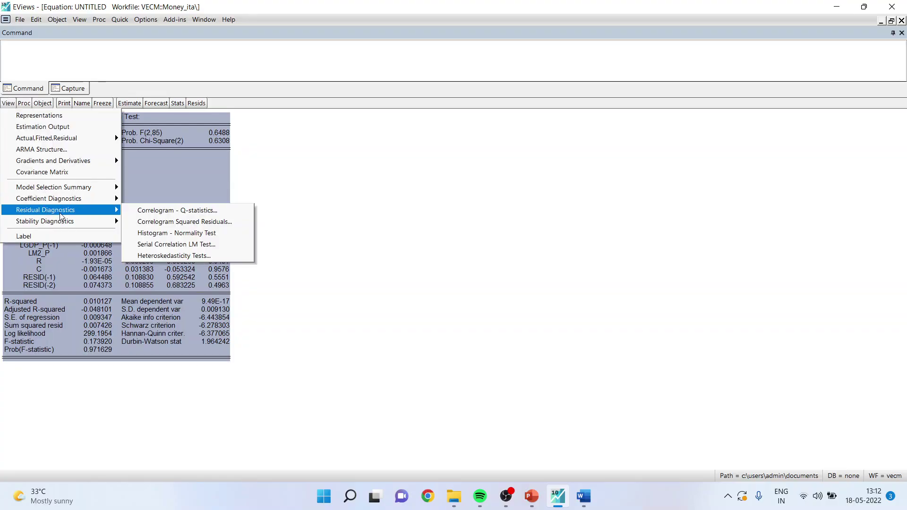
pyautogui.click(166, 256)
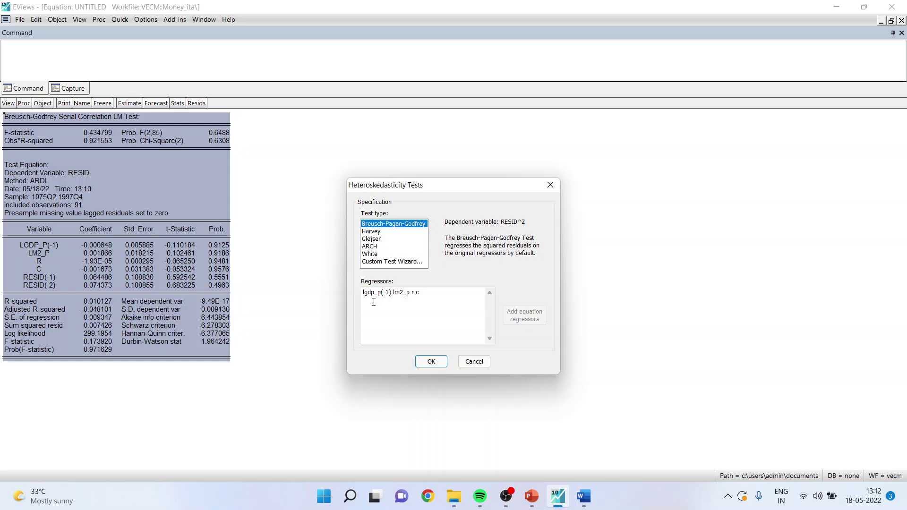
pyautogui.click(431, 362)
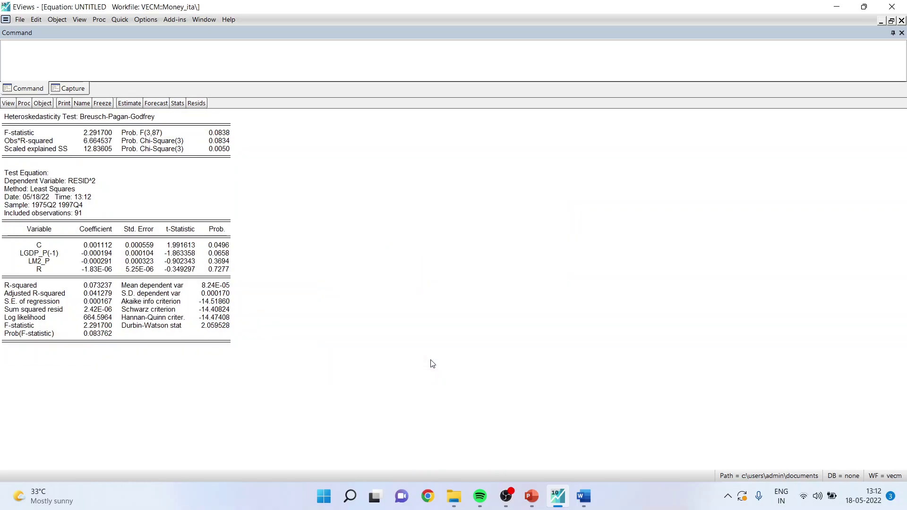
# - Copy the whole heteroskedasticity output as text with numbers as displayed and paste it below the serial correlation conclusion in Document2
pyautogui.click(175, 197)
pyautogui.hotkey('ctrl', 'a')
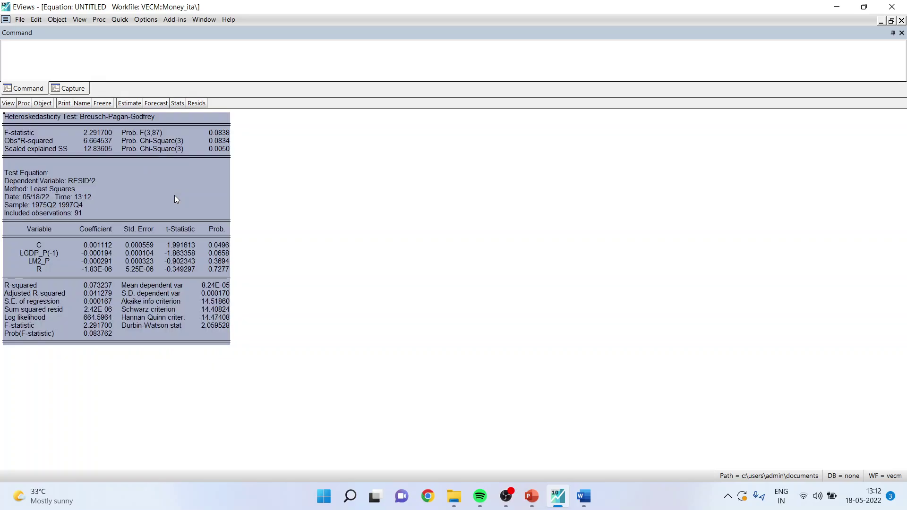
pyautogui.rightClick(175, 195)
pyautogui.click(195, 202)
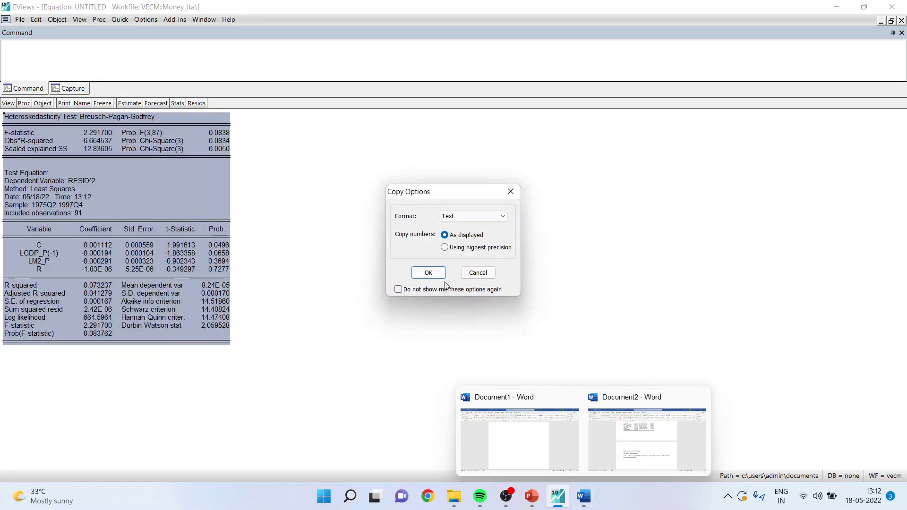
pyautogui.click(428, 272)
pyautogui.moveTo(584, 496)
pyautogui.click(609, 464)
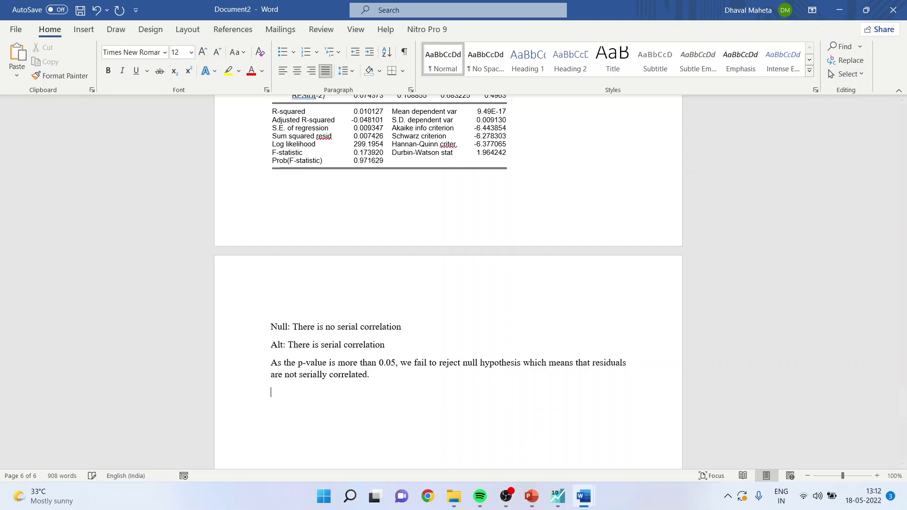
pyautogui.hotkey('ctrl', 'v')
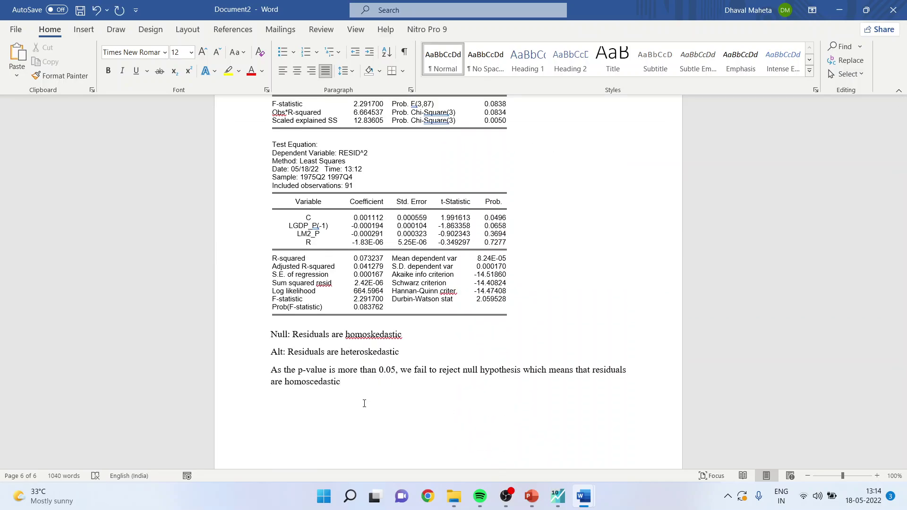
# - Examine the Obs*R-squared Chi-Square probability in the heteroskedasticity table and the homoskedasticity hypotheses and conclusion beneath it
pyautogui.scroll(2, 364, 404)
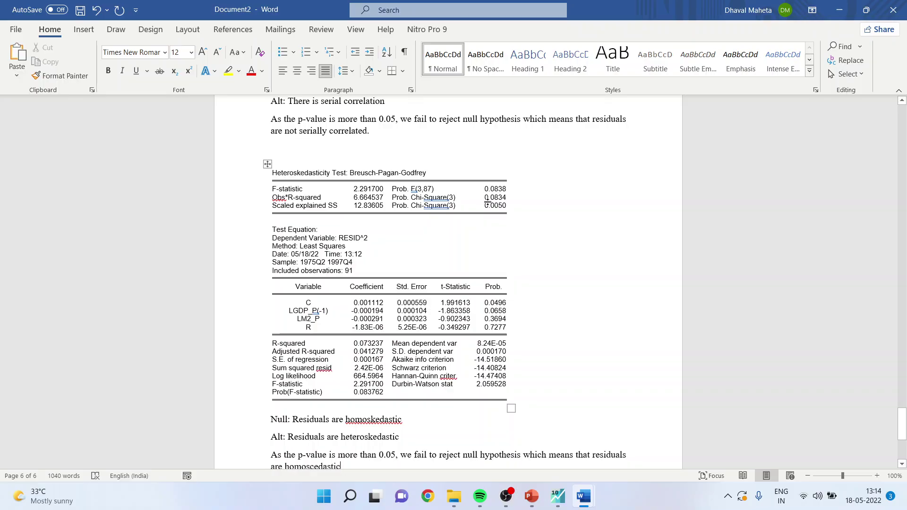
pyautogui.moveTo(487, 202); pyautogui.dragTo(513, 197)
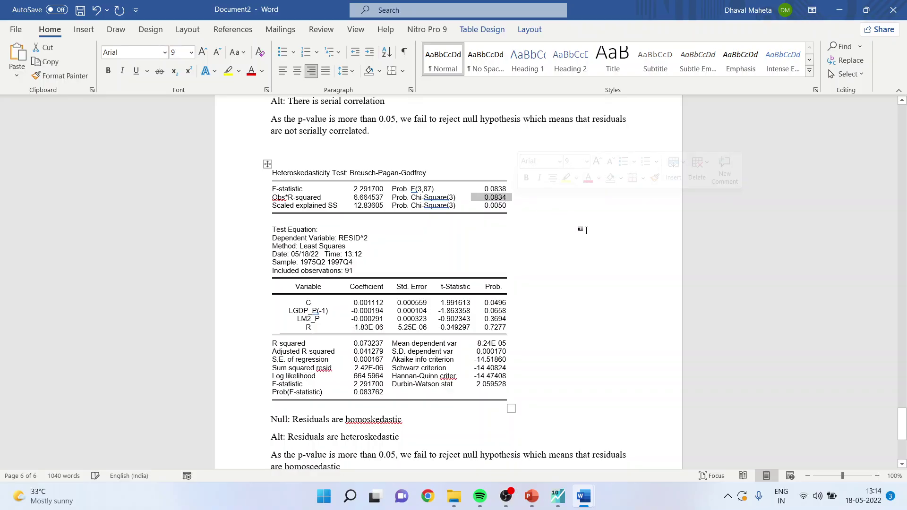
pyautogui.scroll(-2, 458, 374)
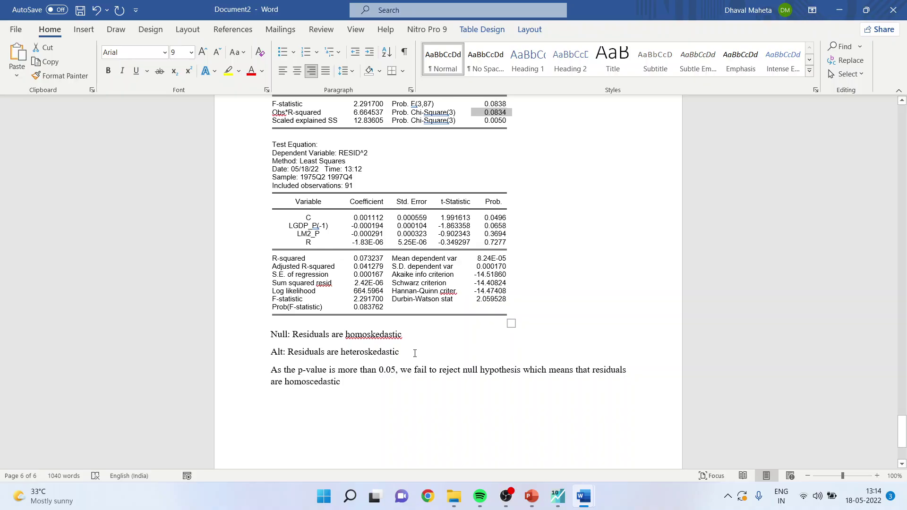
# - Switch to EViews, run the CUSUM of Squares stability test on the ARDL equation, and inspect the curve against the 5% significance bounds
pyautogui.click(556, 500)
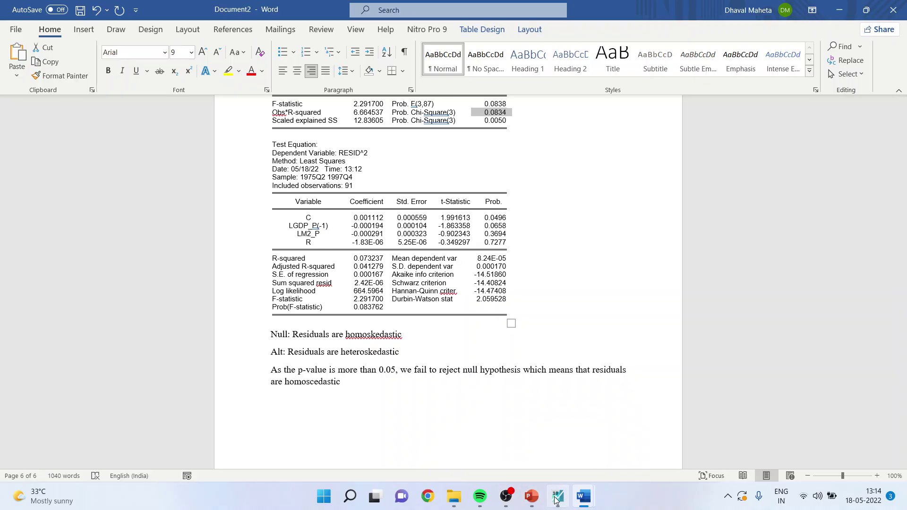
pyautogui.click(8, 103)
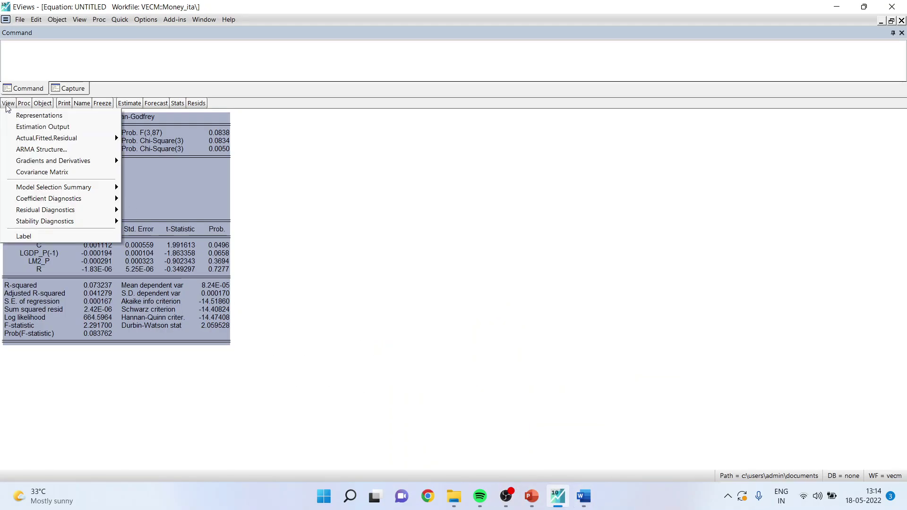
pyautogui.moveTo(72, 223)
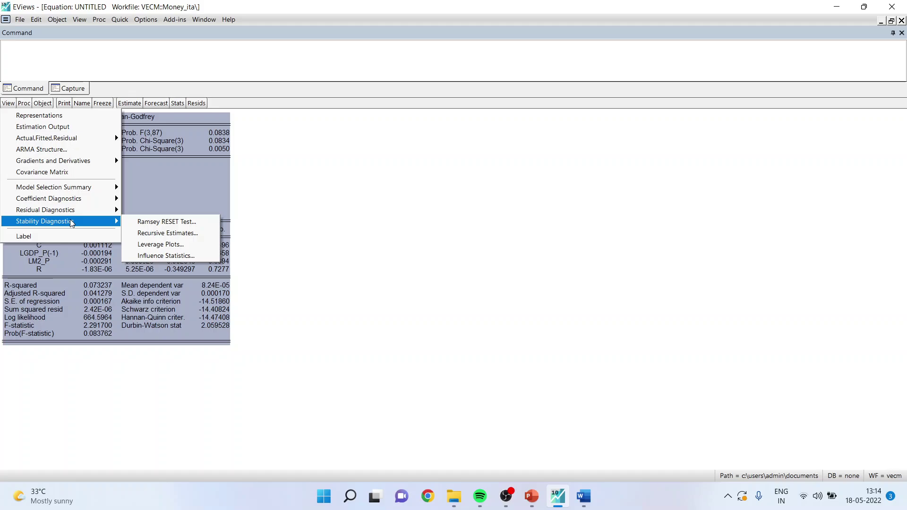
pyautogui.click(150, 233)
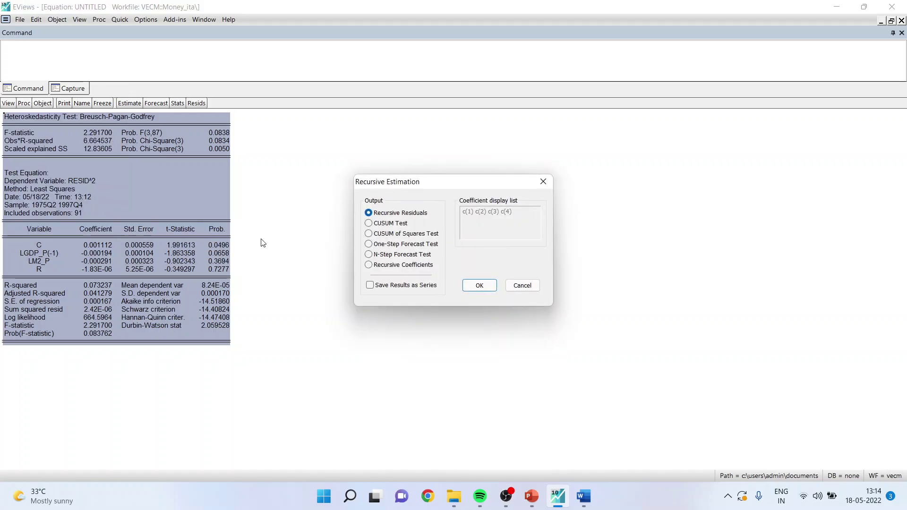
pyautogui.click(370, 234)
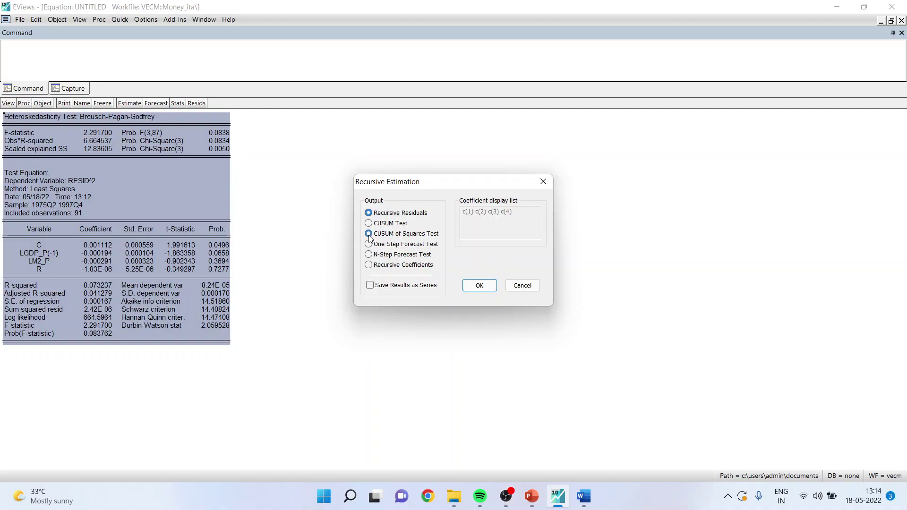
pyautogui.click(470, 286)
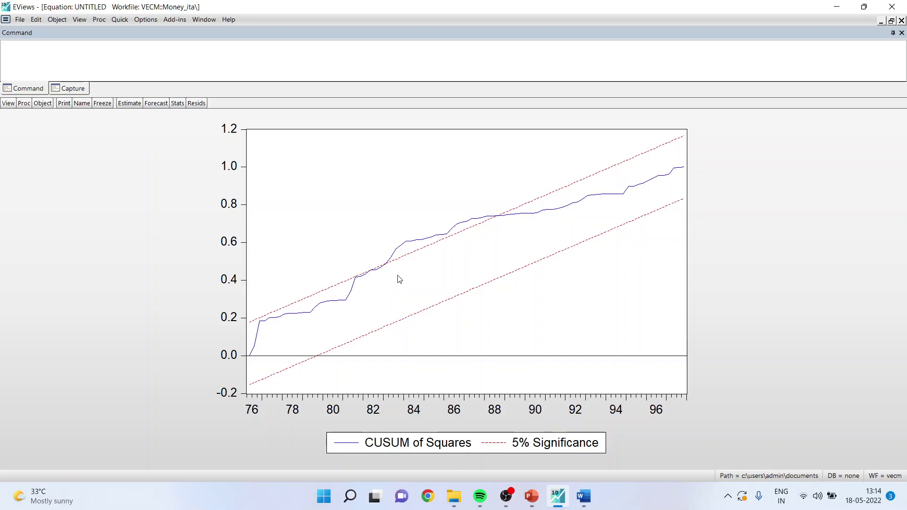
pyautogui.moveTo(399, 267)
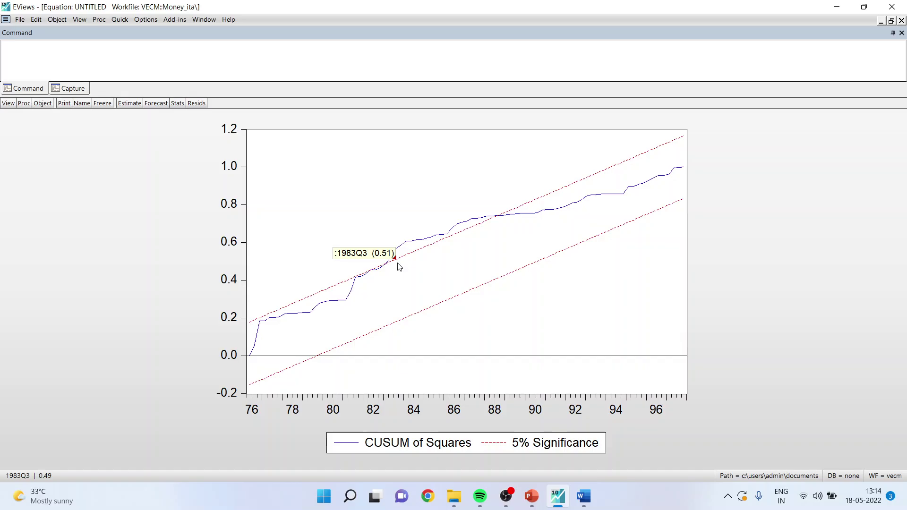
# - Leave the CUSUM of Squares plot and display the cointegration graph from the ARDL equation's coefficient diagnostics
pyautogui.click(8, 104)
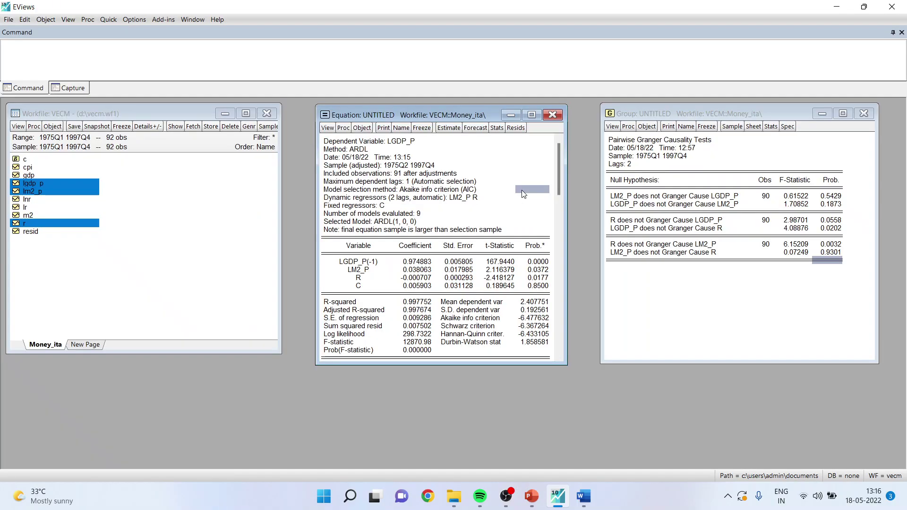
pyautogui.click(327, 127)
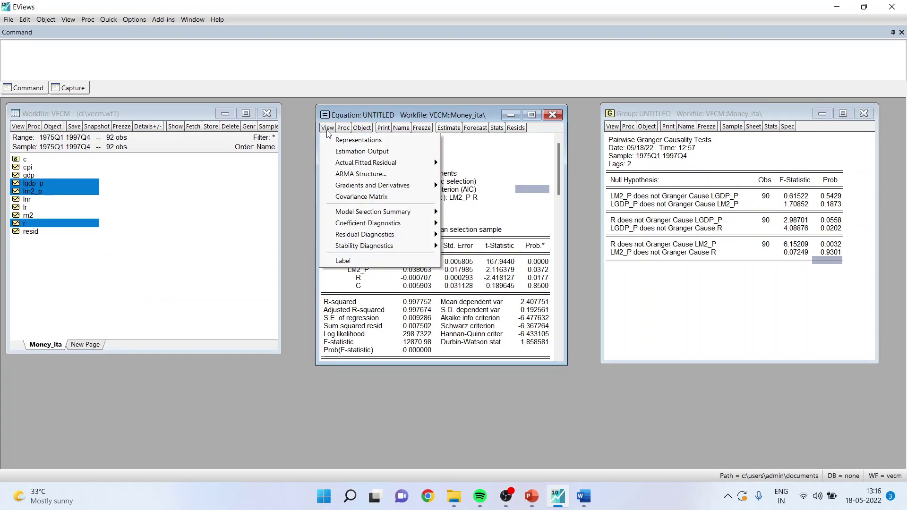
pyautogui.moveTo(378, 224)
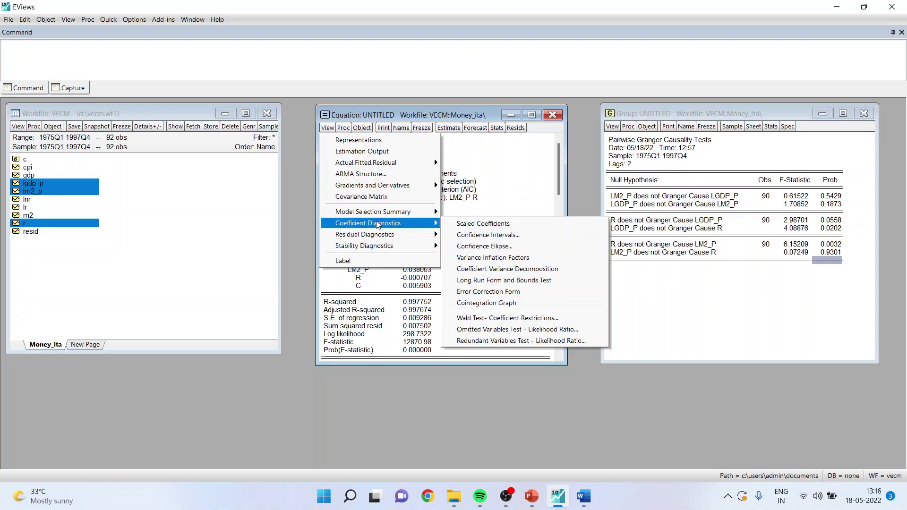
pyautogui.click(489, 307)
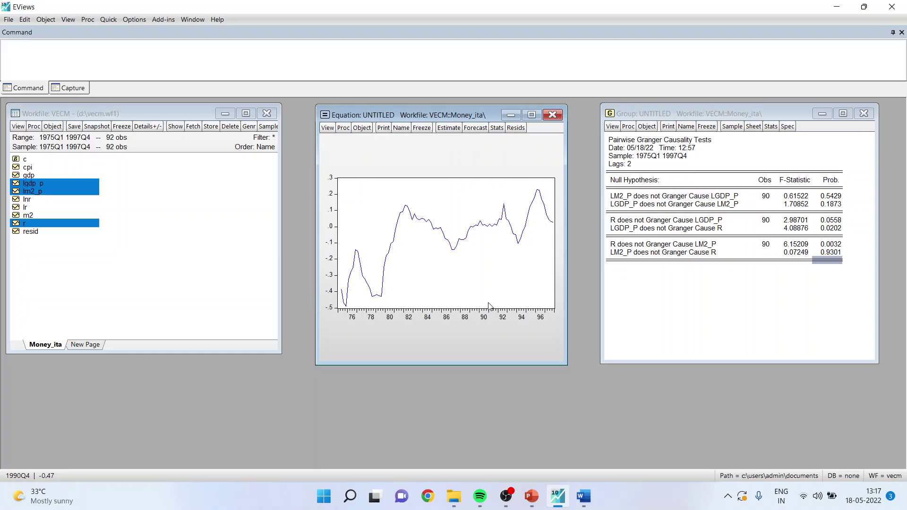
# - Switch to the PowerPoint presentation "13. Auto Regressive Distributed ..." and show its closing Thank You slide full screen
pyautogui.click(530, 496)
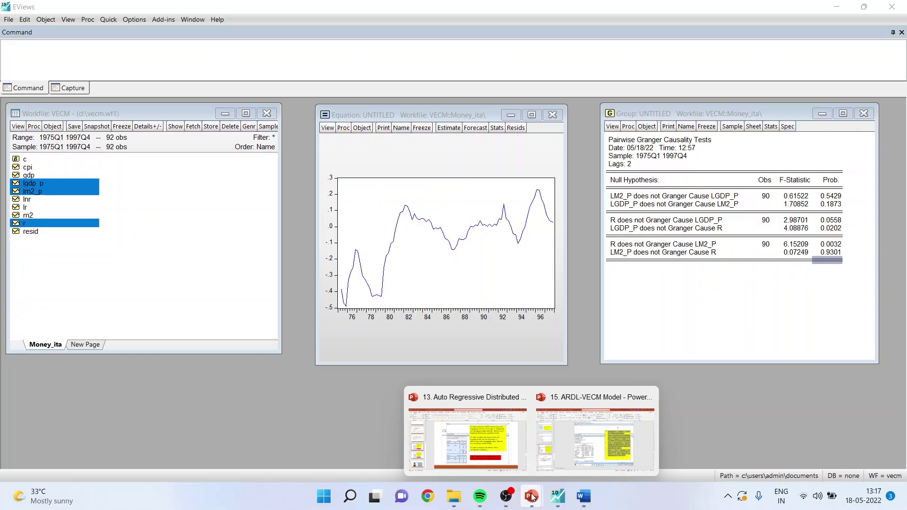
pyautogui.click(468, 430)
pyautogui.click(781, 476)
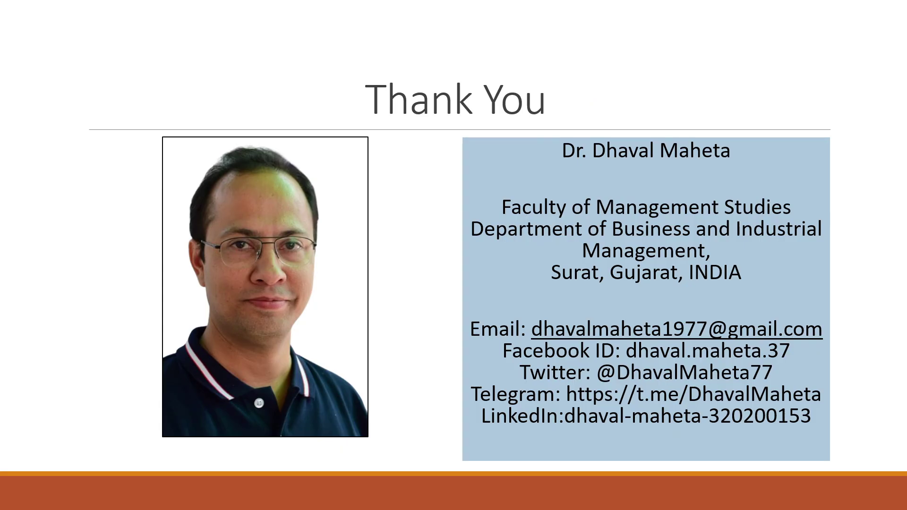